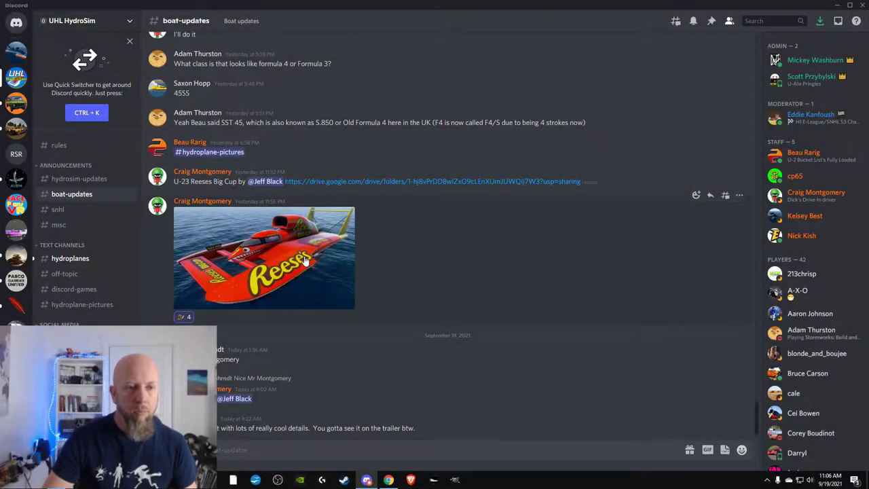
Step: Preview the Reese's boat image, close it, and switch to the #hydrosim-updates channel
{"action": "left_click", "coordinate": [305, 260]}
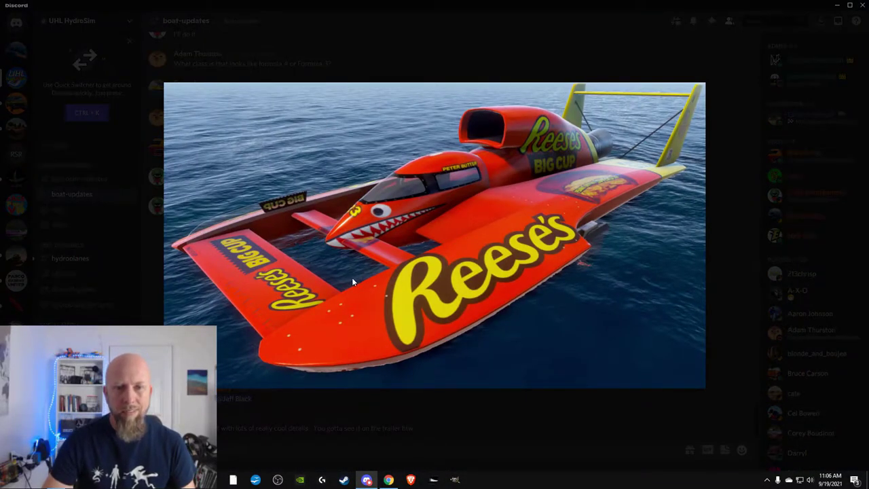
{"action": "left_click", "coordinate": [569, 68]}
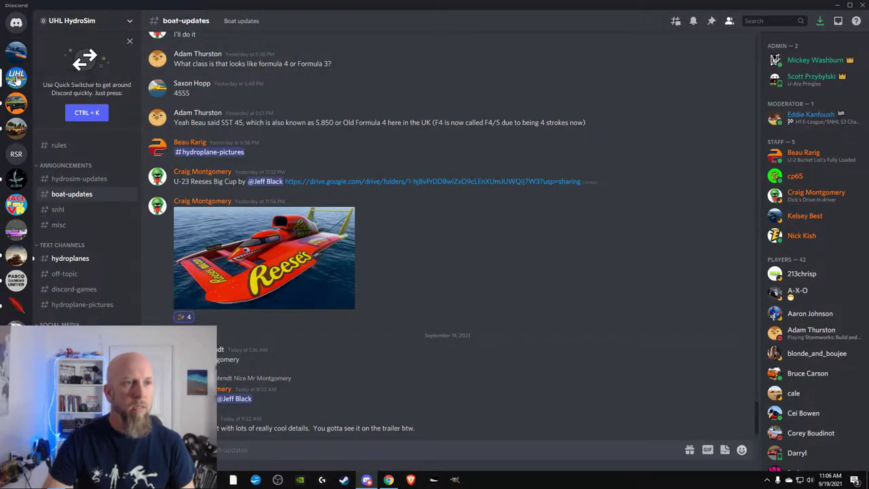
{"action": "left_click", "coordinate": [78, 180]}
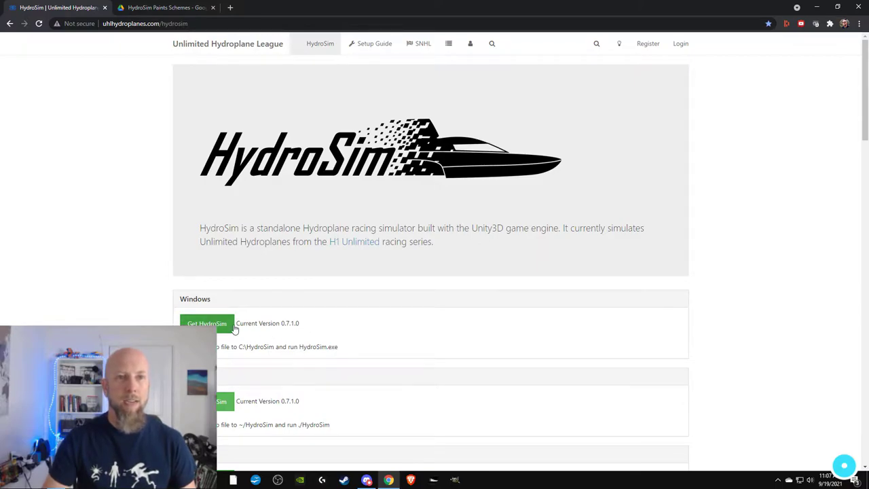
Step: Download the Windows HydroSim 0.7.1.0 zip with the Get HydroSim button
{"action": "left_click", "coordinate": [232, 326]}
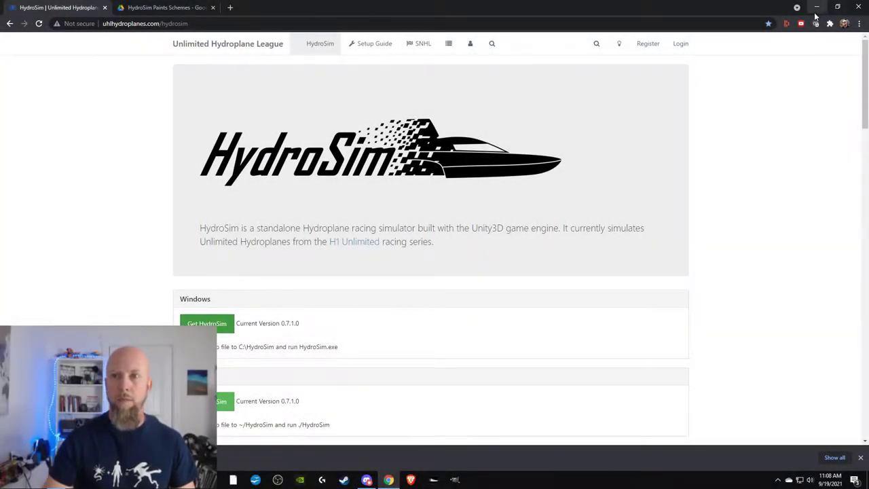
Step: Open HydroSim-v0.7.1.0-win-x64.zip from Downloads and select its HydroSim-v0.7.1.0-win-x64 folder
{"action": "left_click", "coordinate": [817, 7]}
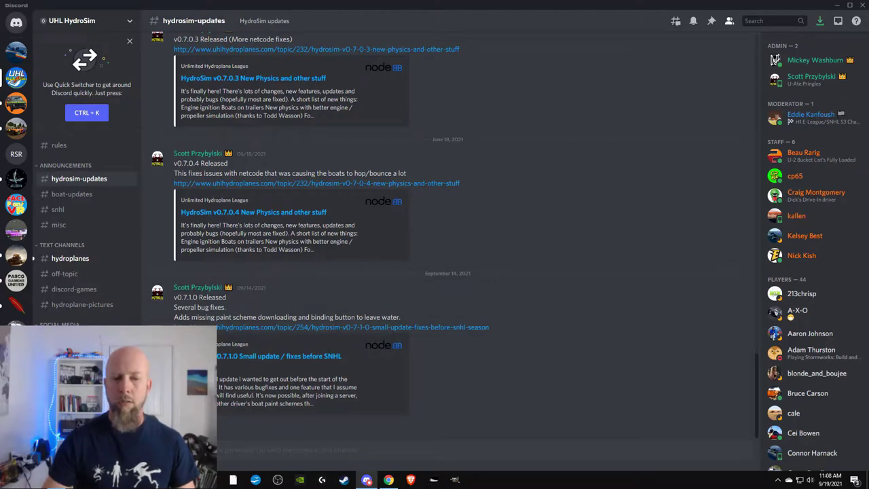
{"action": "key", "text": "alt+Tab"}
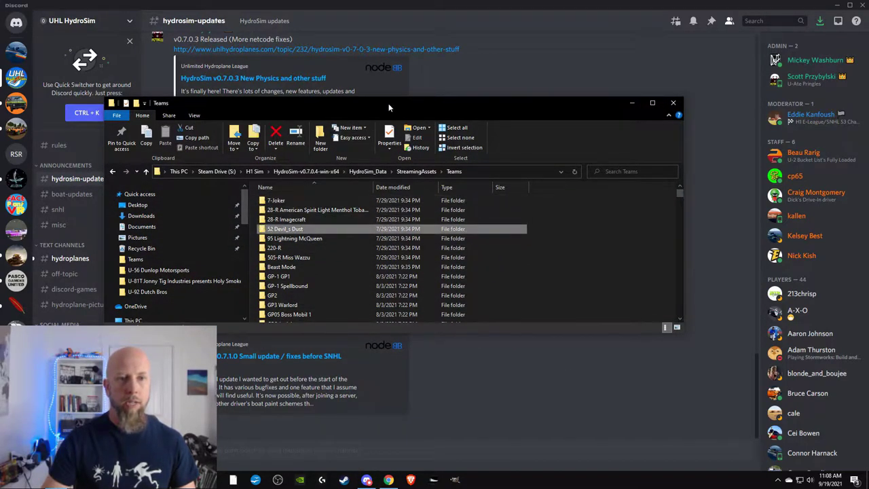
{"action": "left_click_drag", "start_coordinate": [389, 103], "coordinate": [413, 47]}
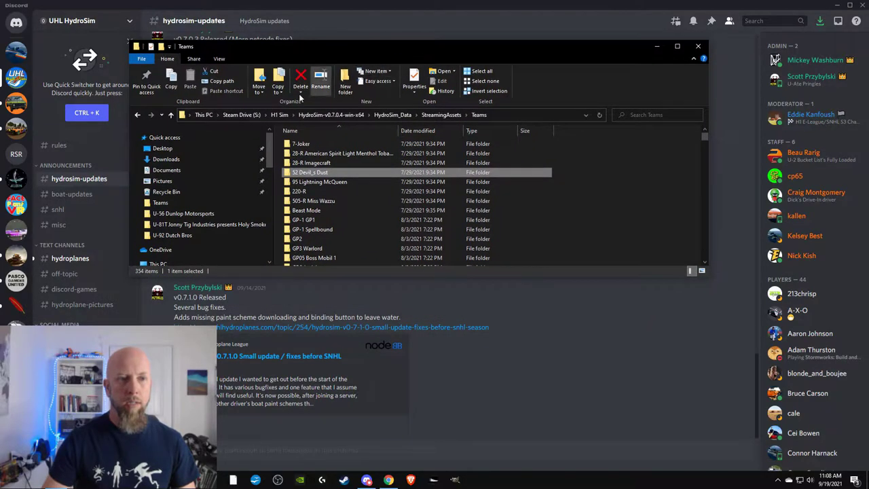
{"action": "left_click", "coordinate": [167, 161]}
{"action": "left_click", "coordinate": [356, 158]}
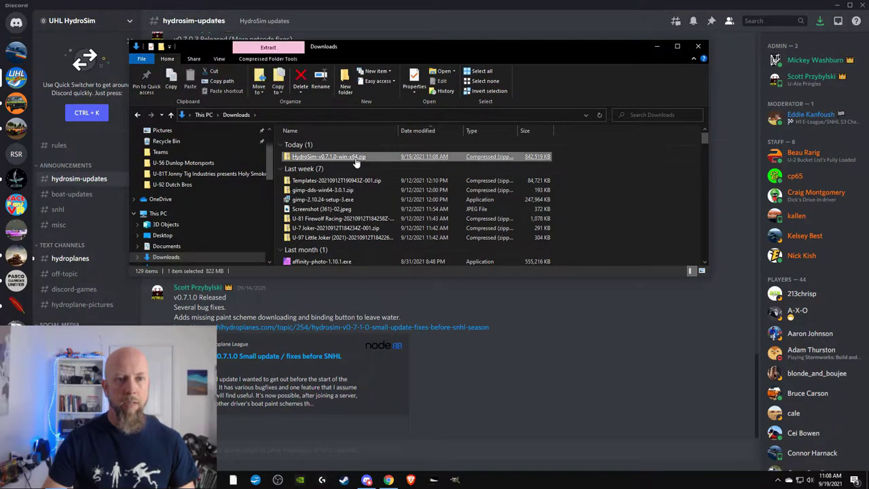
{"action": "double_click", "coordinate": [354, 158]}
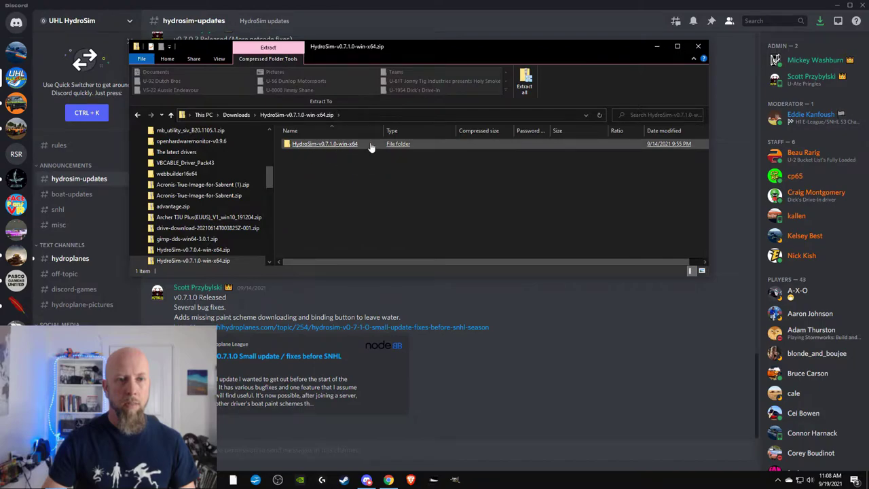
{"action": "left_click", "coordinate": [371, 145]}
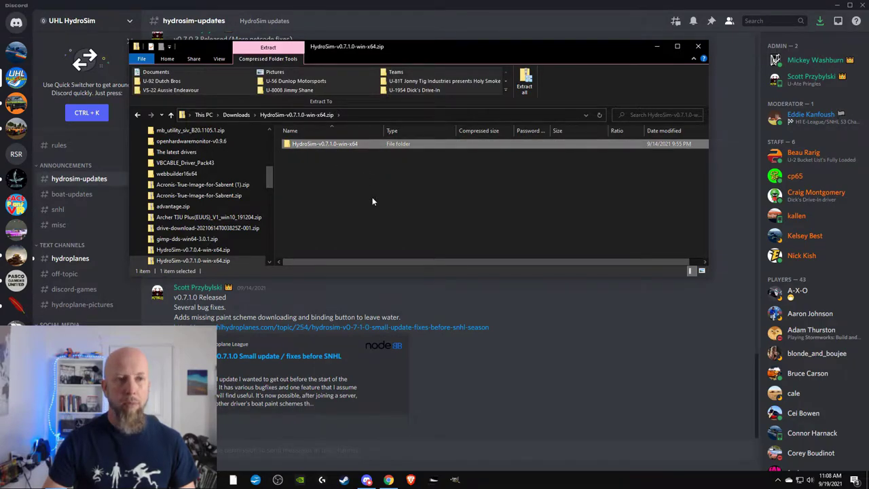
Step: Open H1 Sim in a second window and drag the 0.7.1.0 folder into it
{"action": "left_click_drag", "start_coordinate": [273, 184], "coordinate": [271, 146]}
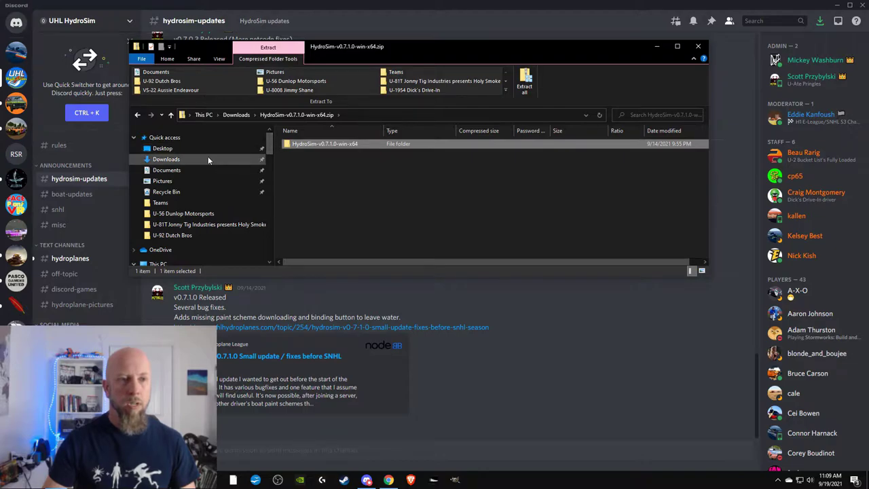
{"action": "right_click", "coordinate": [166, 208]}
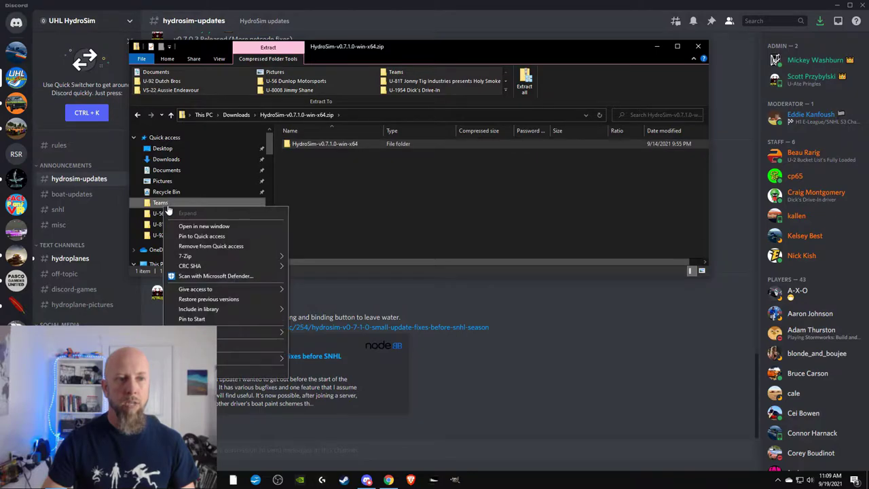
{"action": "left_click", "coordinate": [204, 226]}
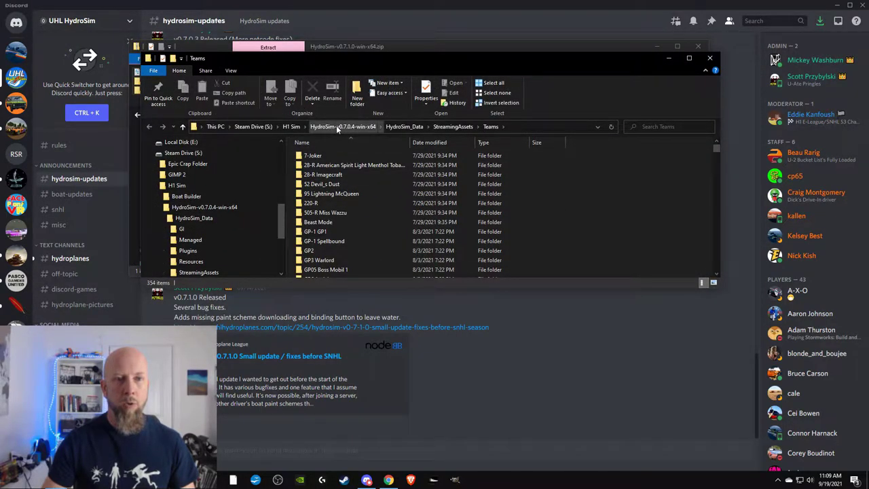
{"action": "left_click", "coordinate": [292, 127]}
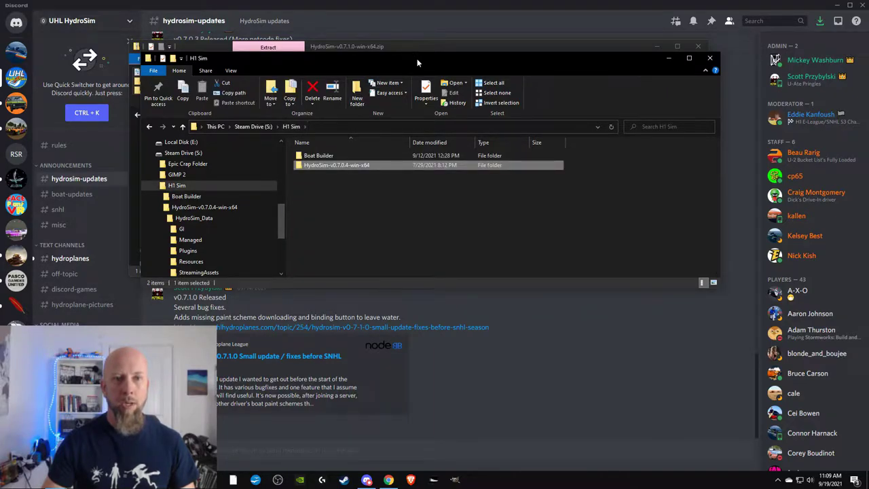
{"action": "left_click_drag", "start_coordinate": [417, 59], "coordinate": [549, 193]}
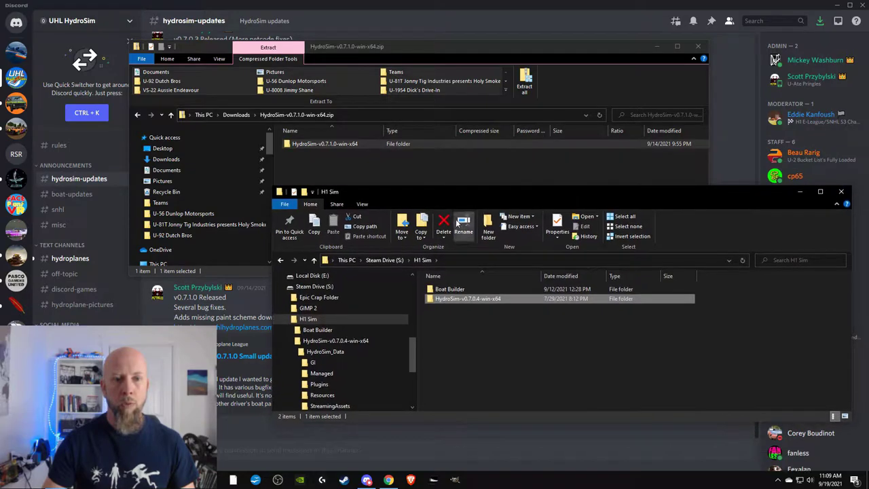
{"action": "left_click_drag", "start_coordinate": [324, 148], "coordinate": [473, 364]}
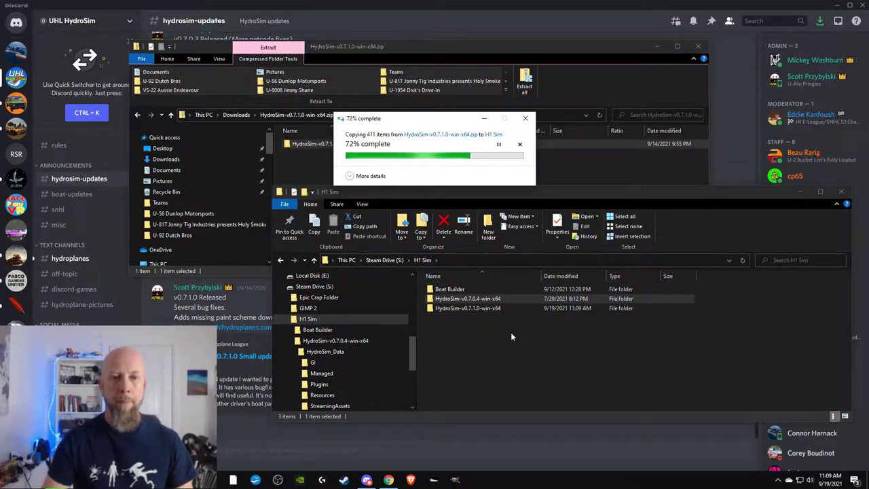
Step: Unpin the old HydroSim shortcut from the taskbar
{"action": "left_click", "coordinate": [837, 4]}
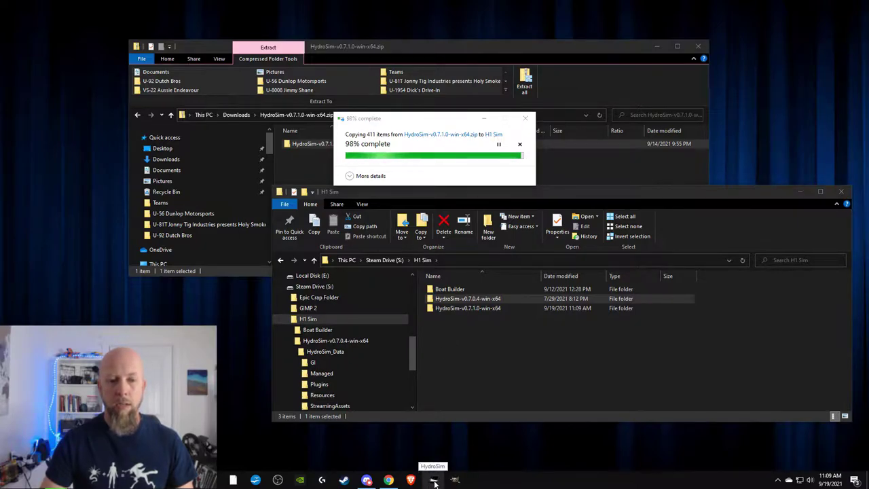
{"action": "right_click", "coordinate": [435, 483]}
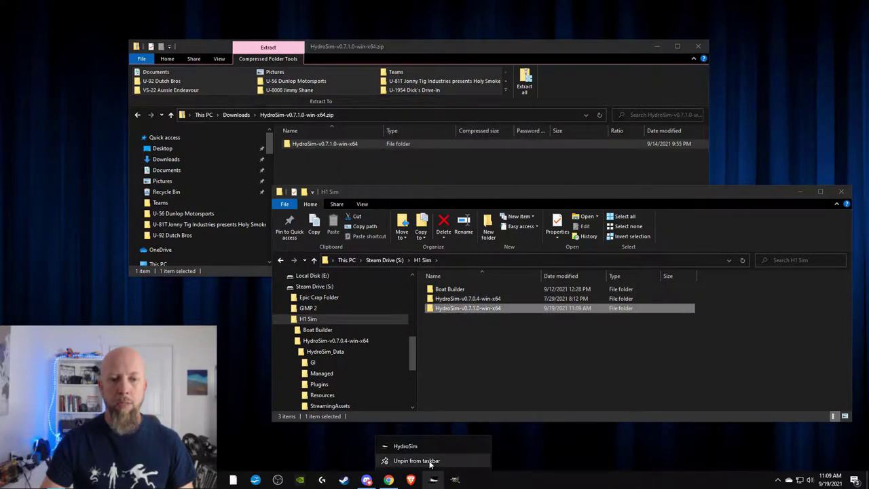
{"action": "left_click", "coordinate": [416, 460]}
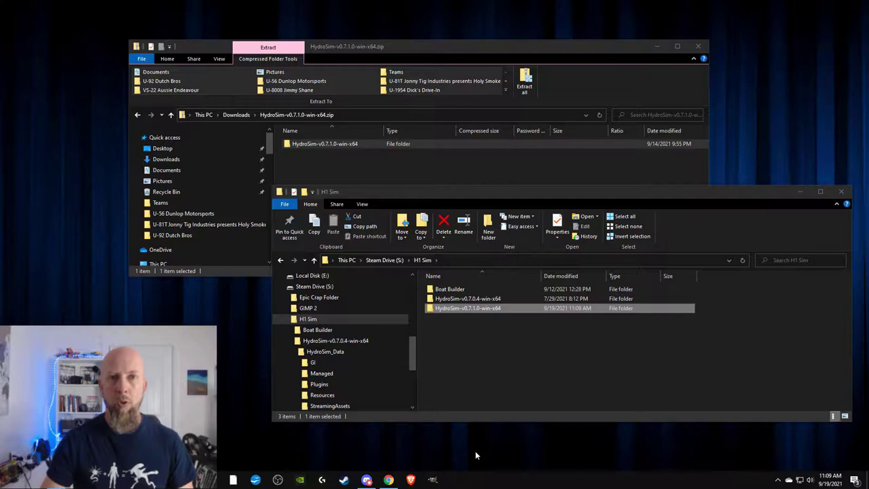
Step: Pin the new 0.7.1.0 HydroSim.exe to the taskbar
{"action": "left_click_drag", "start_coordinate": [546, 195], "coordinate": [454, 80]}
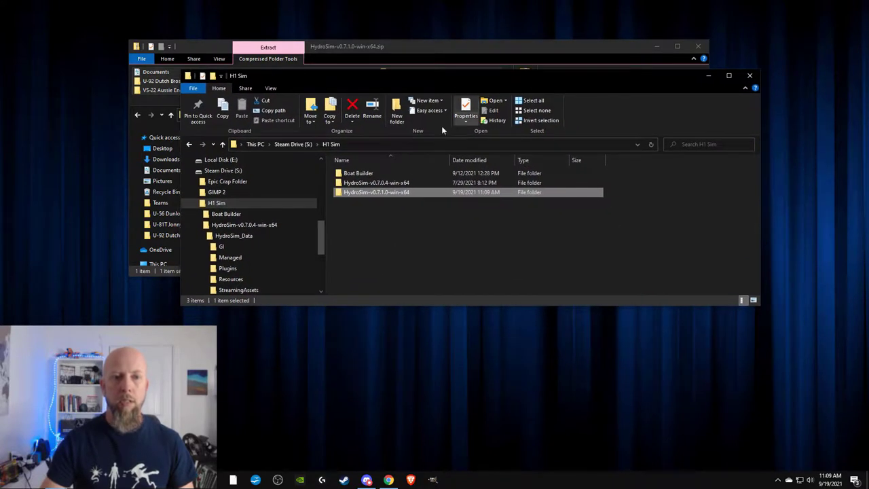
{"action": "double_click", "coordinate": [371, 196]}
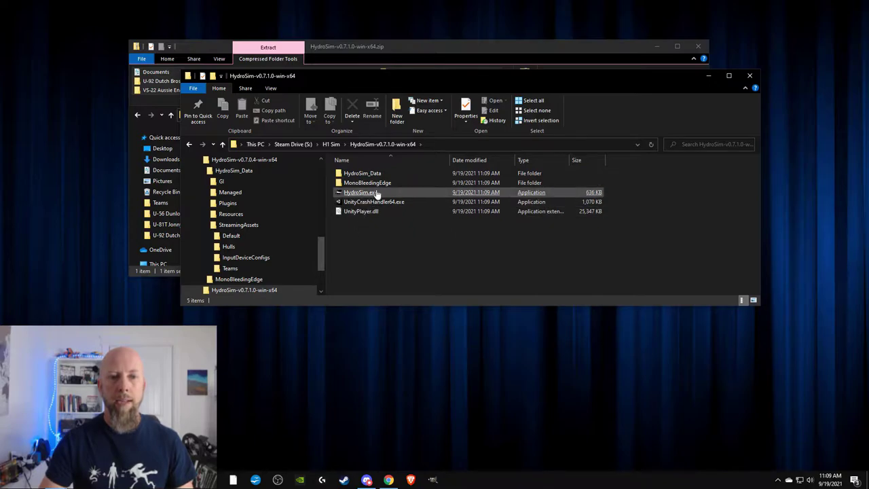
{"action": "left_click", "coordinate": [360, 194]}
{"action": "right_click", "coordinate": [360, 196]}
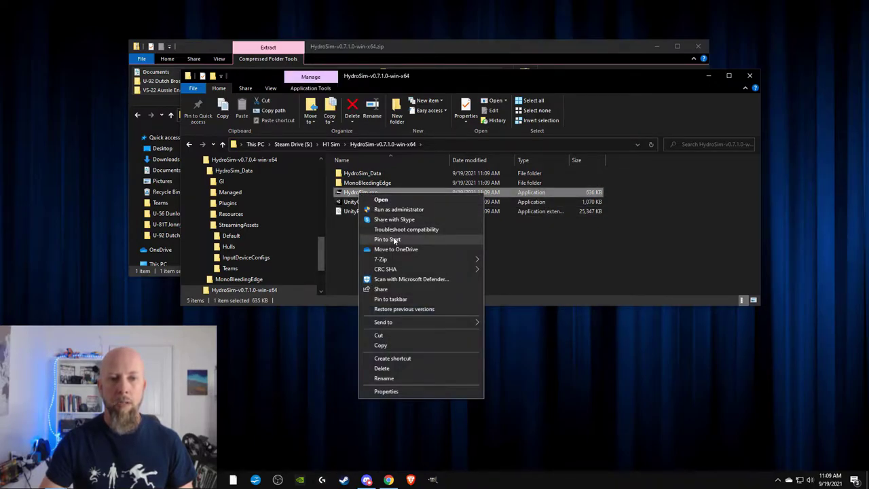
{"action": "left_click", "coordinate": [397, 301]}
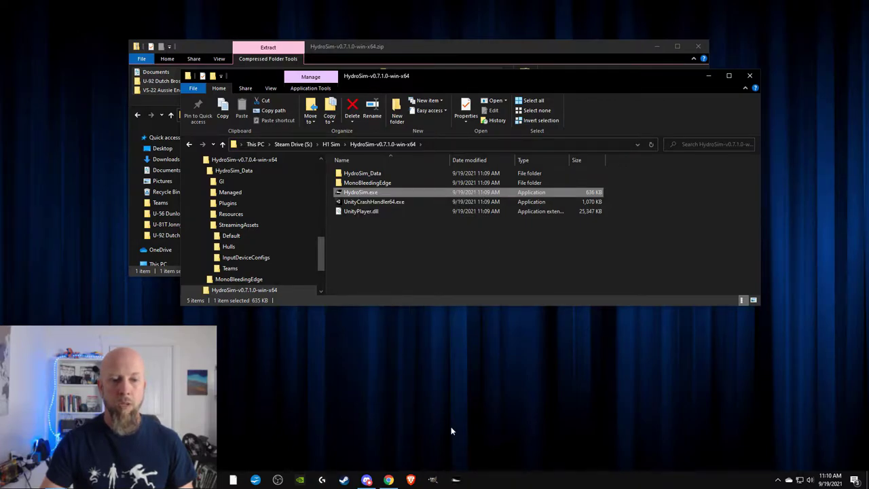
Step: Launch the new HydroSim and choose Run anyway at the SmartScreen warning
{"action": "left_click", "coordinate": [456, 480]}
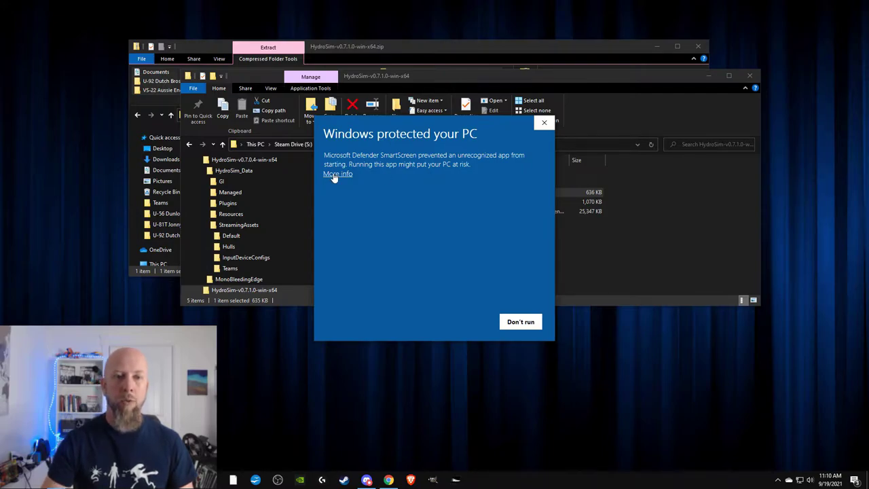
{"action": "left_click", "coordinate": [338, 174]}
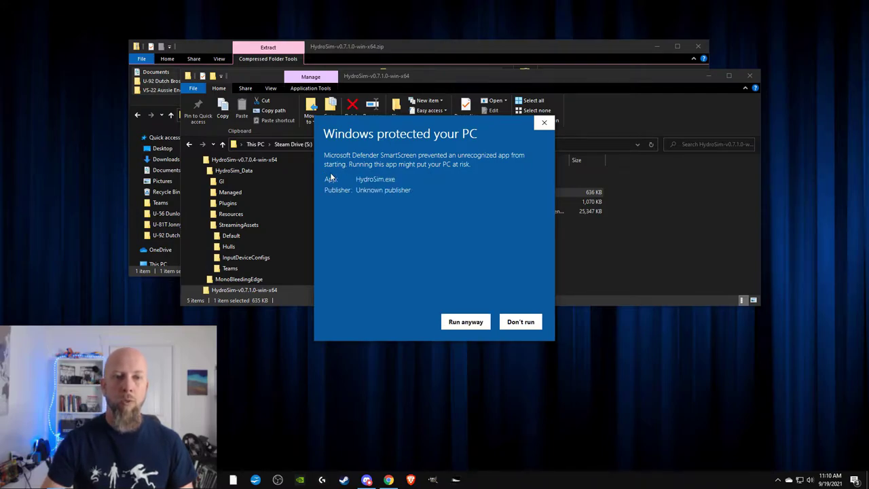
{"action": "left_click", "coordinate": [466, 322]}
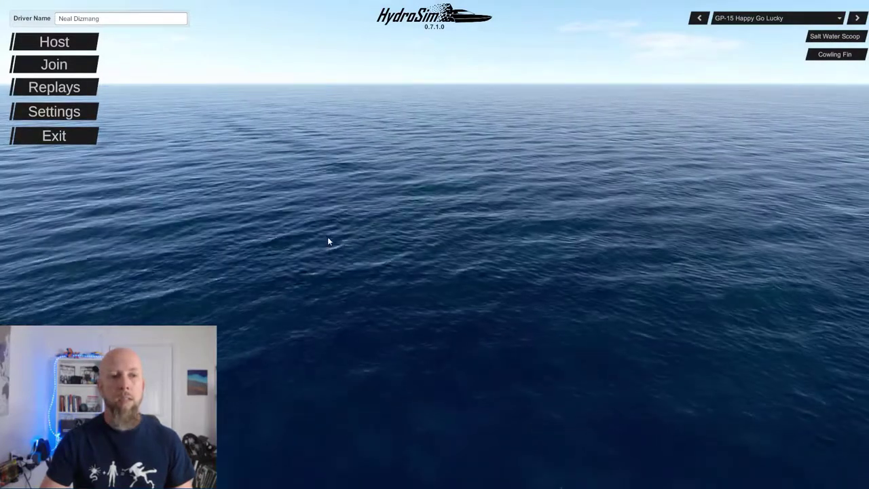
Step: Page through the boats to the orange U-1 Bucket List Racing, orbit it, then click Join
{"action": "left_click", "coordinate": [857, 18]}
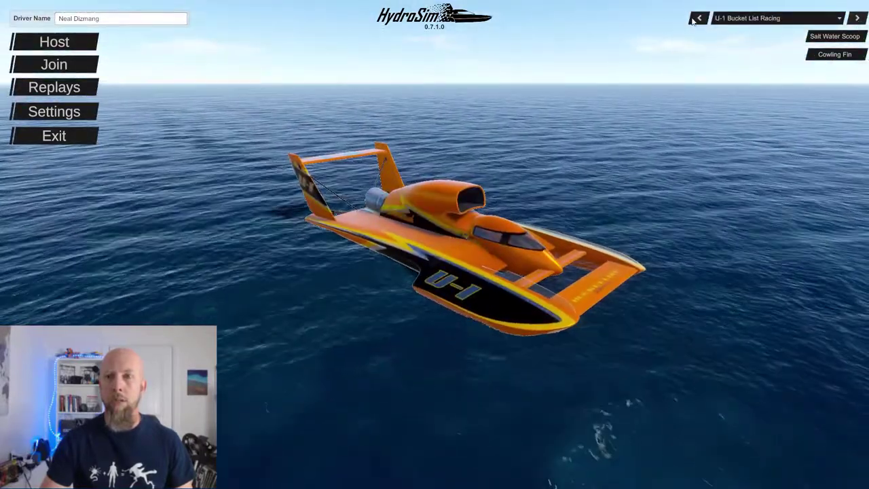
{"action": "left_click", "coordinate": [699, 18]}
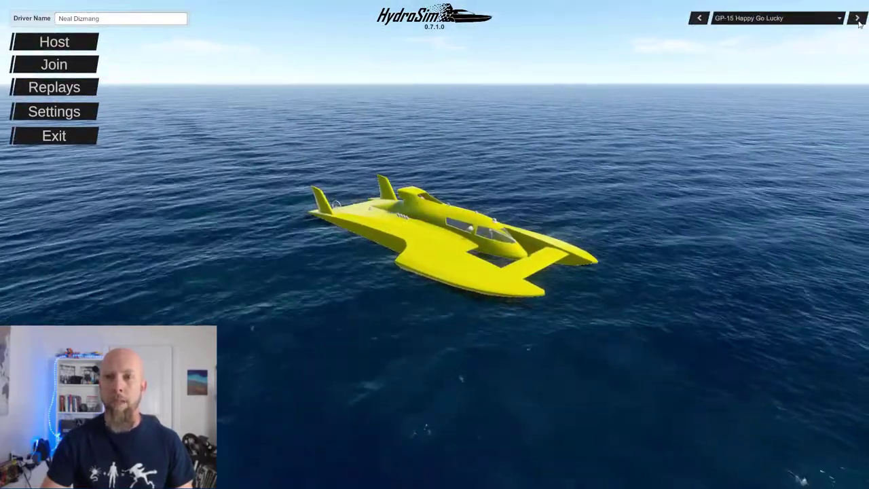
{"action": "left_click", "coordinate": [857, 19]}
{"action": "left_click", "coordinate": [857, 18]}
{"action": "left_click", "coordinate": [857, 18]}
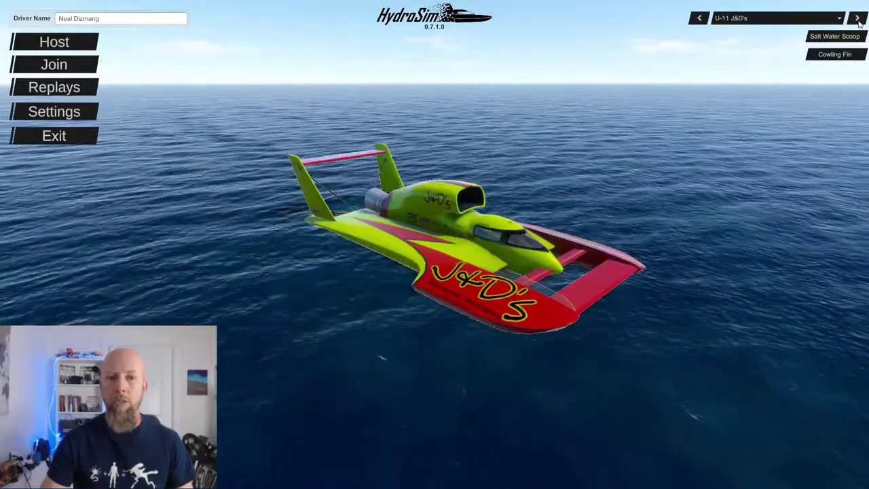
{"action": "left_click", "coordinate": [857, 19]}
{"action": "left_click", "coordinate": [857, 18]}
{"action": "left_click", "coordinate": [857, 18]}
{"action": "left_click", "coordinate": [857, 19]}
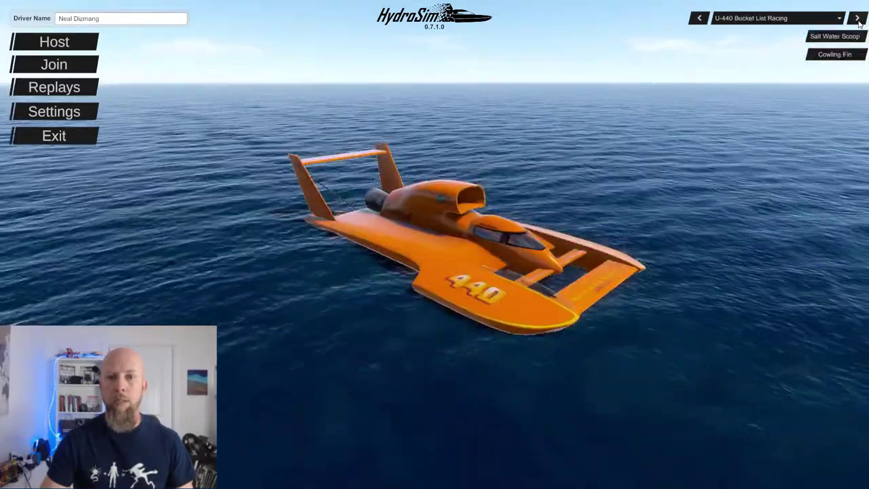
{"action": "left_click", "coordinate": [857, 19]}
{"action": "left_click", "coordinate": [857, 19]}
{"action": "left_click", "coordinate": [857, 18]}
{"action": "left_click", "coordinate": [857, 18]}
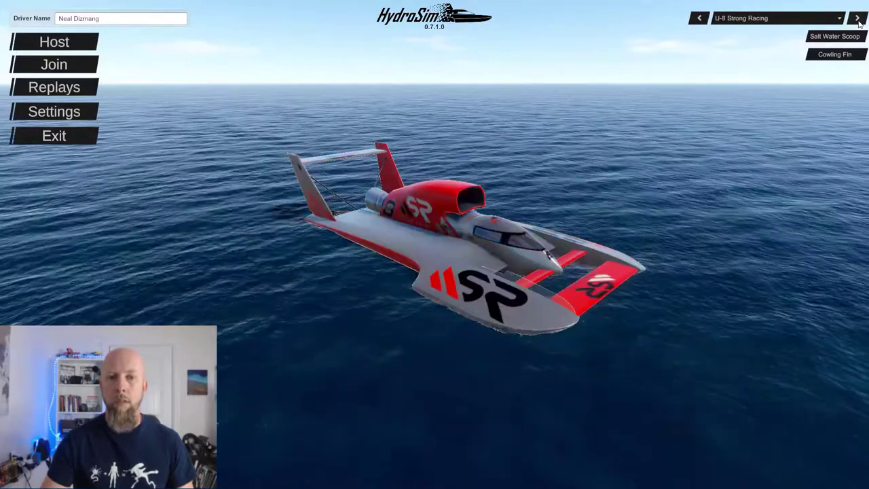
{"action": "left_click", "coordinate": [857, 18]}
{"action": "left_click", "coordinate": [857, 18]}
{"action": "left_click", "coordinate": [857, 18]}
{"action": "left_click", "coordinate": [857, 19]}
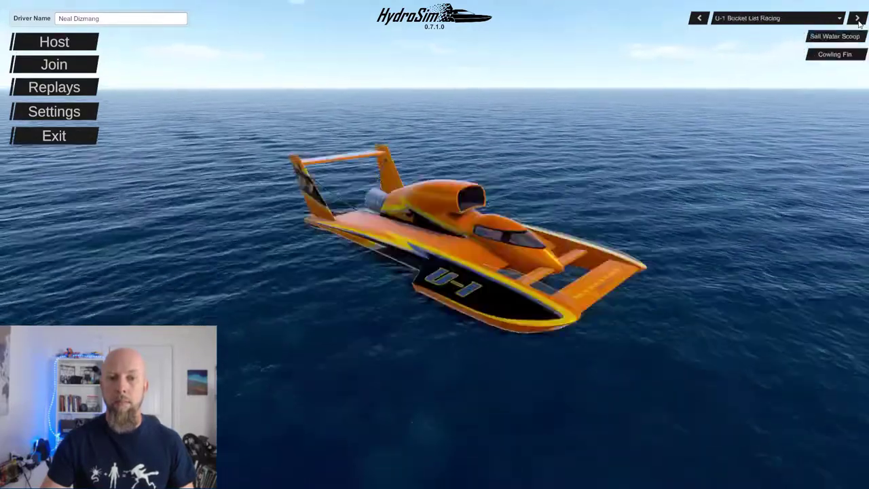
{"action": "left_click_drag", "start_coordinate": [537, 229], "coordinate": [159, 103]}
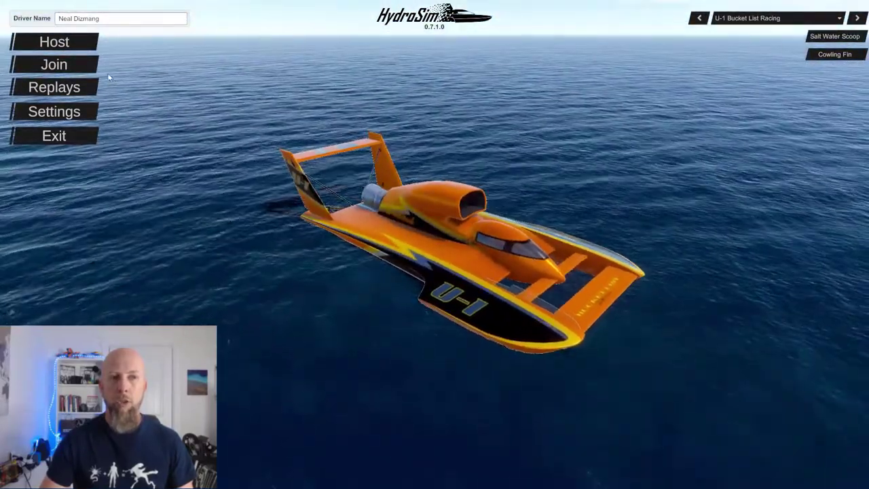
{"action": "left_click", "coordinate": [61, 65]}
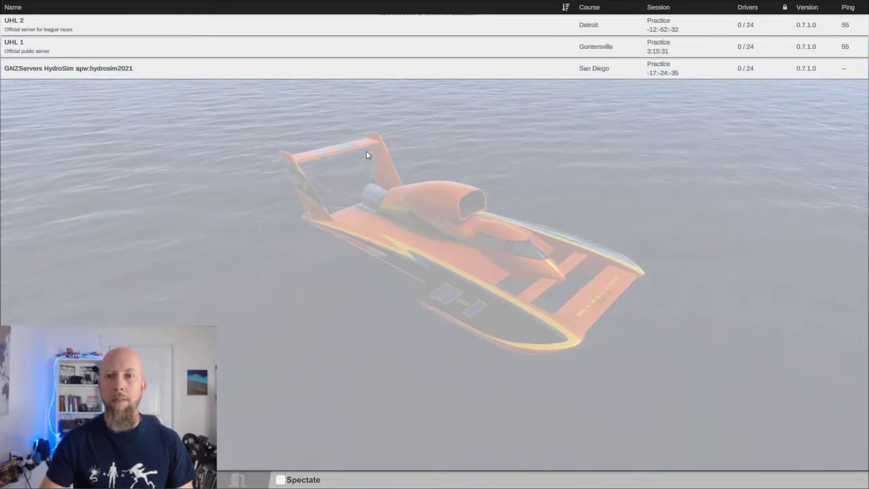
Step: Join UHL 1, check the Guntersville practice standings, then leave for the main menu
{"action": "left_click", "coordinate": [196, 47]}
{"action": "left_click", "coordinate": [195, 46]}
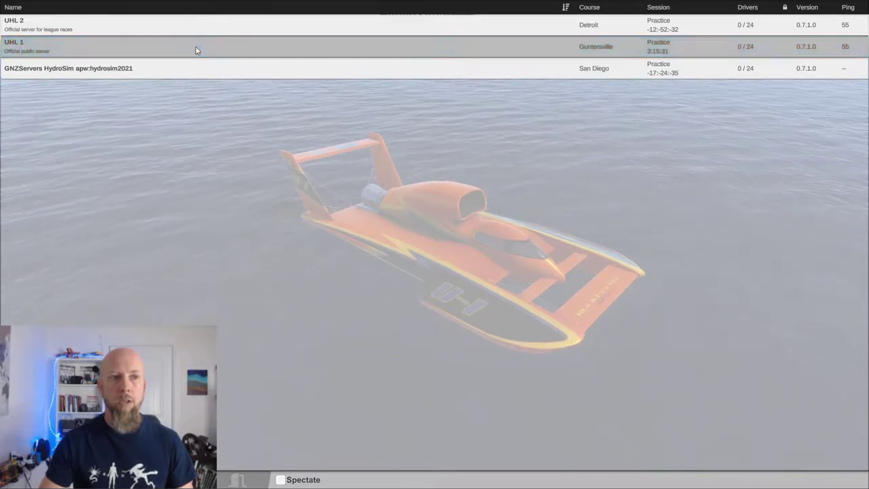
{"action": "left_click", "coordinate": [195, 46]}
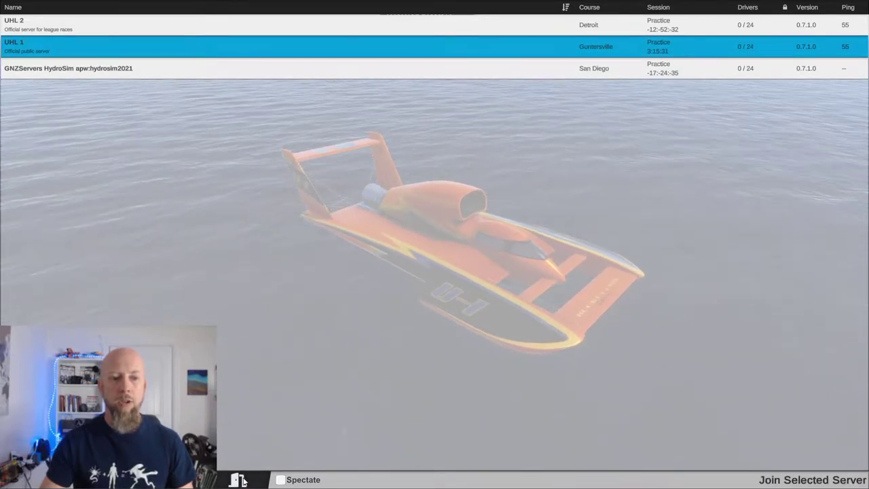
{"action": "left_click", "coordinate": [815, 479]}
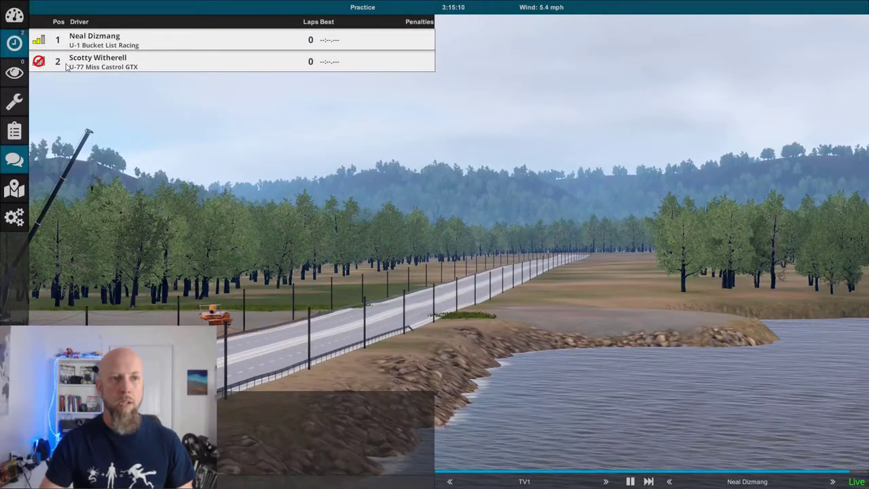
{"action": "left_click", "coordinate": [124, 65]}
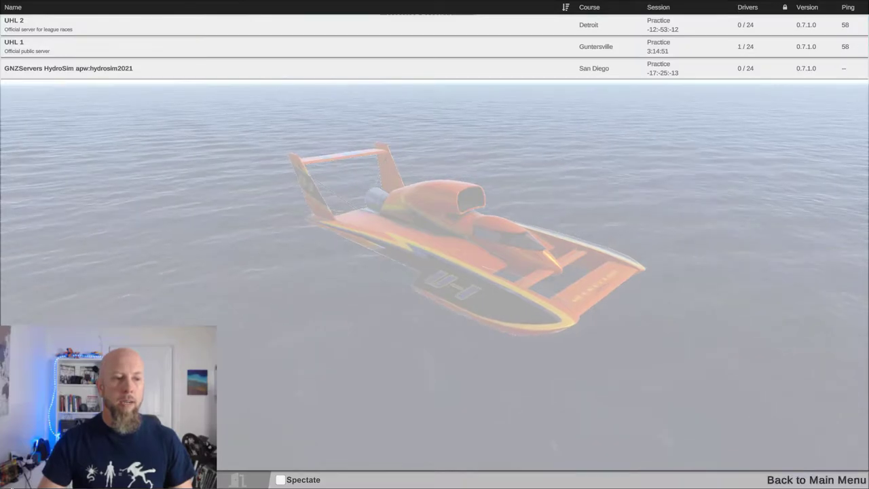
{"action": "key", "text": "Escape"}
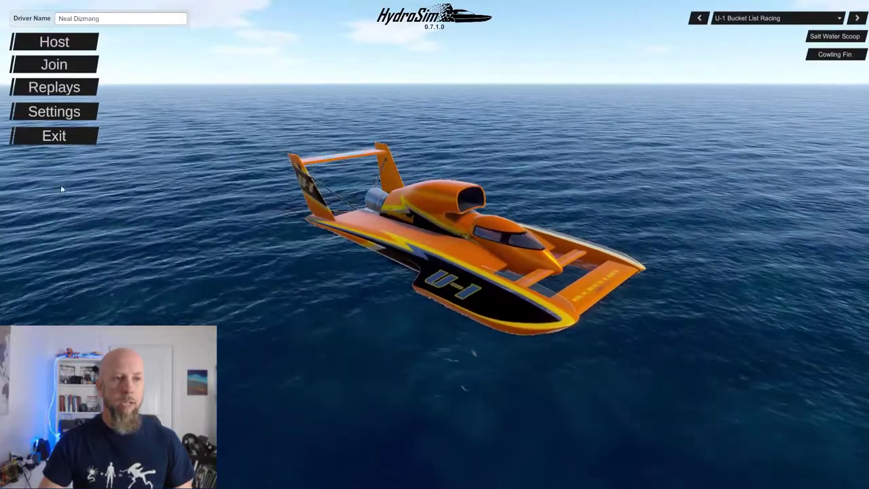
Step: Quit HydroSim and snap the 0.7.0.4 and H1 Sim windows side by side
{"action": "left_click", "coordinate": [74, 137]}
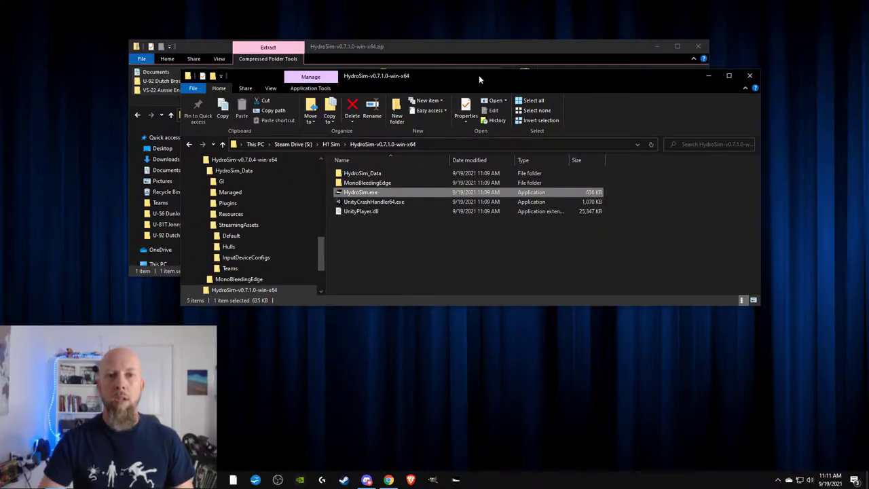
{"action": "left_click_drag", "start_coordinate": [479, 76], "coordinate": [448, 63]}
{"action": "left_click", "coordinate": [299, 131]}
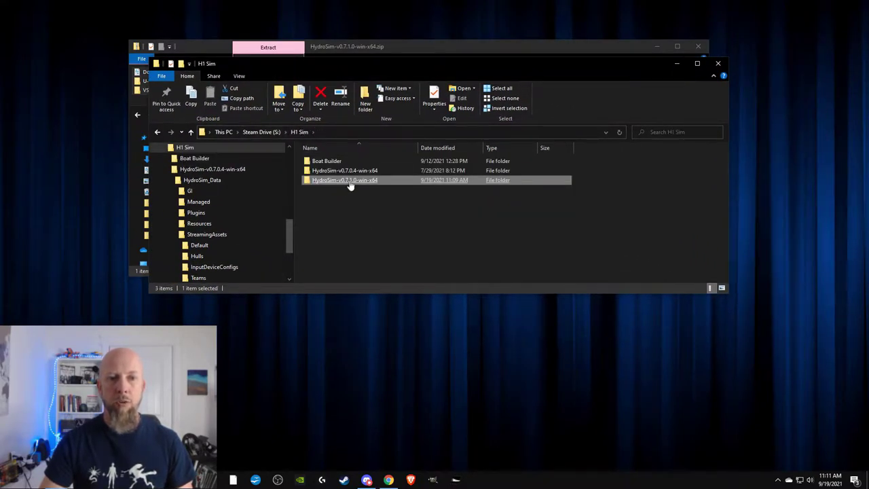
{"action": "right_click", "coordinate": [334, 171]}
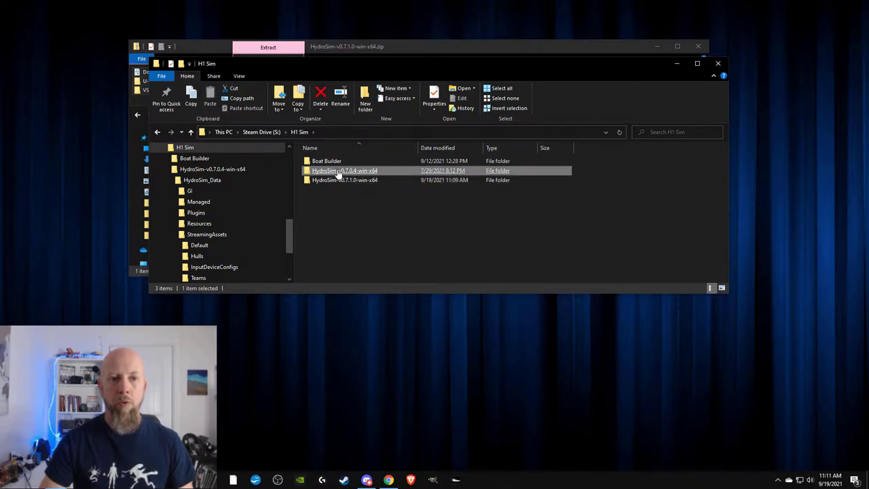
{"action": "left_click", "coordinate": [367, 186]}
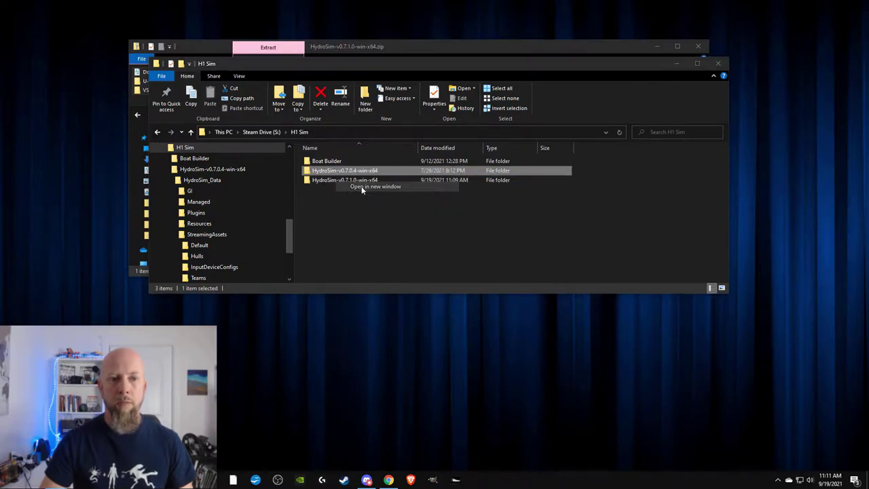
{"action": "left_click_drag", "start_coordinate": [446, 76], "coordinate": [1, 93]}
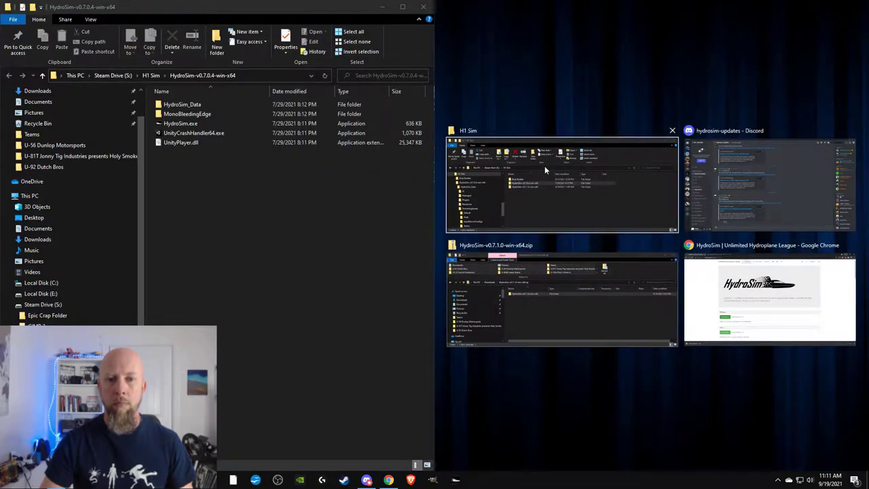
{"action": "left_click", "coordinate": [557, 197]}
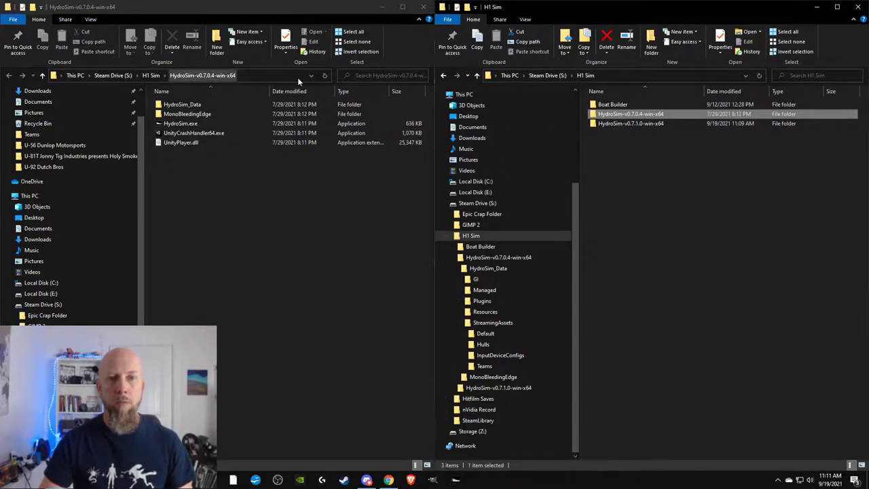
Step: Open HydroSim_Data > StreamingAssets > Teams in both versions and select all old teams
{"action": "double_click", "coordinate": [643, 124]}
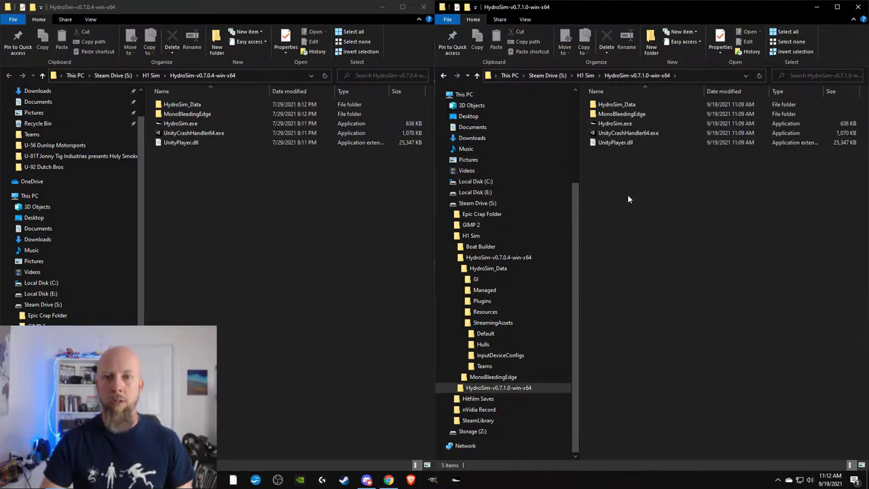
{"action": "double_click", "coordinate": [615, 106]}
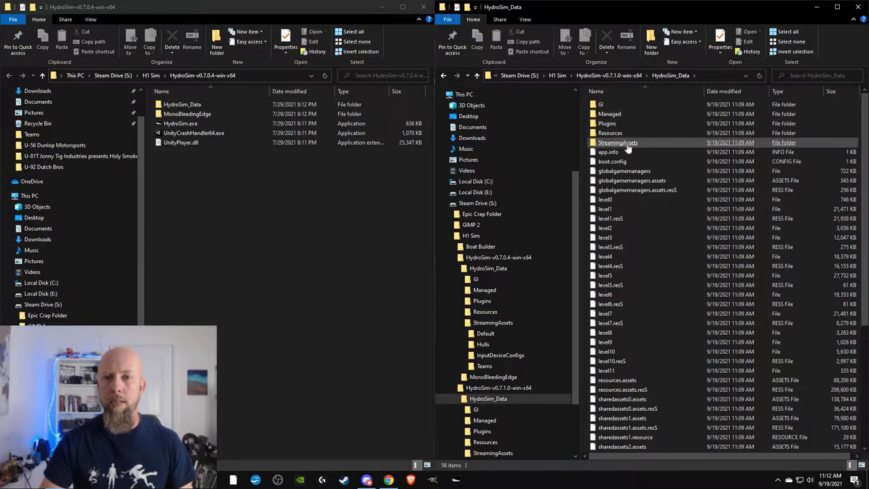
{"action": "double_click", "coordinate": [627, 146]}
{"action": "double_click", "coordinate": [620, 133]}
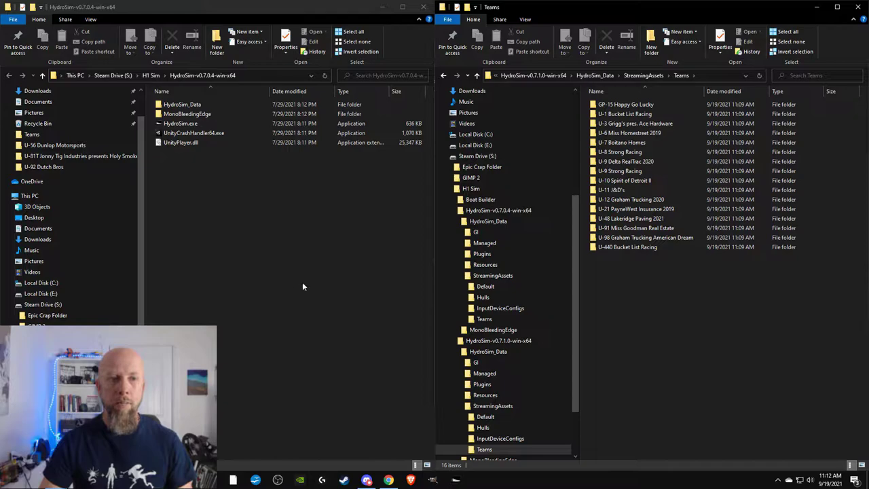
{"action": "double_click", "coordinate": [182, 106]}
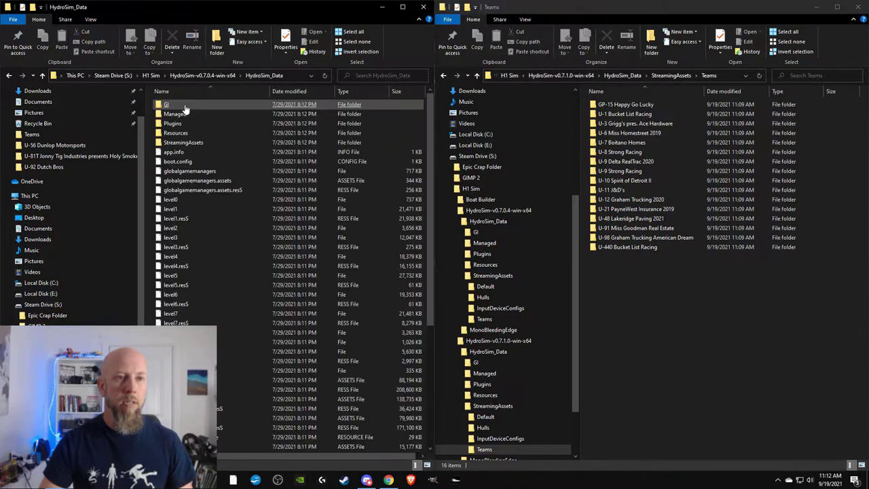
{"action": "double_click", "coordinate": [181, 142]}
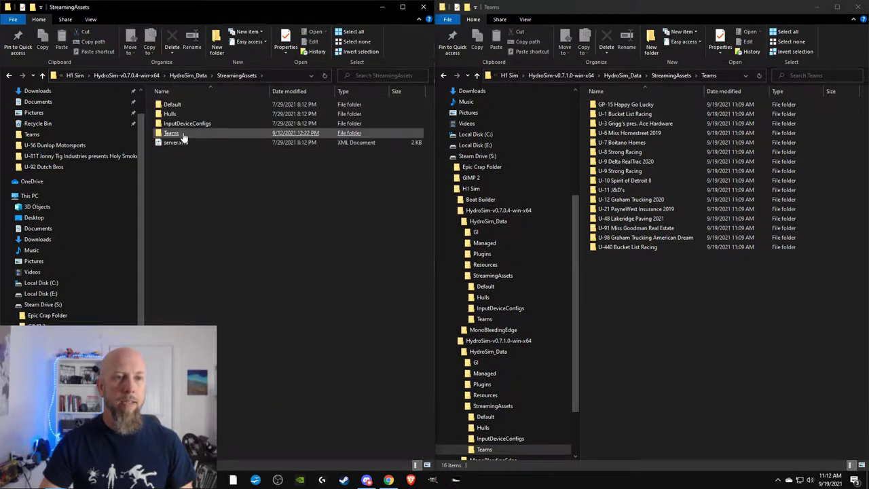
{"action": "double_click", "coordinate": [182, 134]}
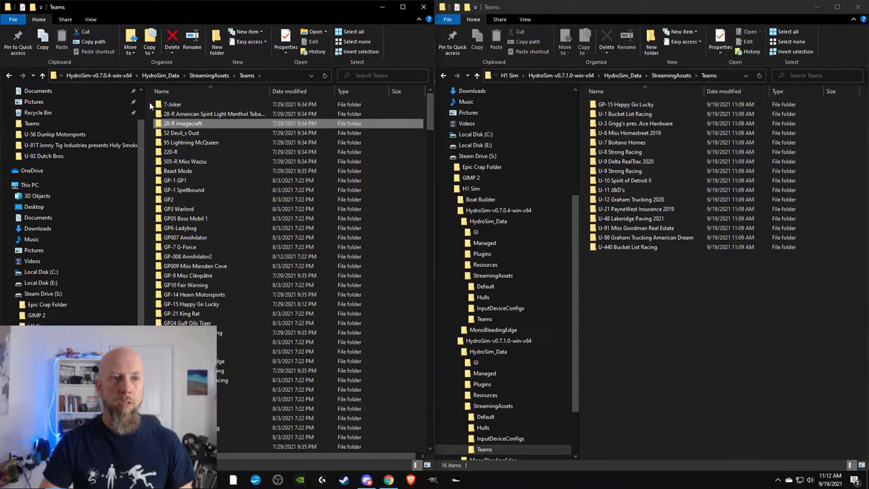
{"action": "left_click_drag", "start_coordinate": [150, 105], "coordinate": [275, 459]}
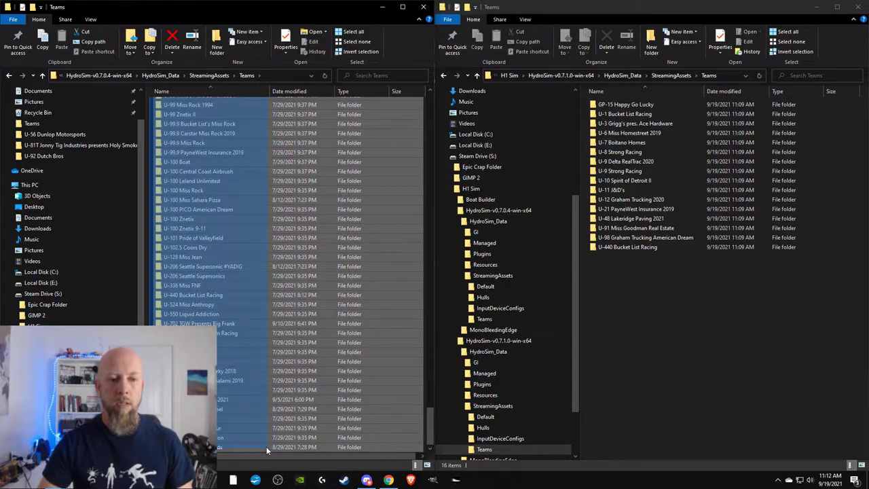
Step: Copy the old team folders into the 0.7.1.0 Teams folder, skipping the 112 duplicates
{"action": "right_click", "coordinate": [249, 450]}
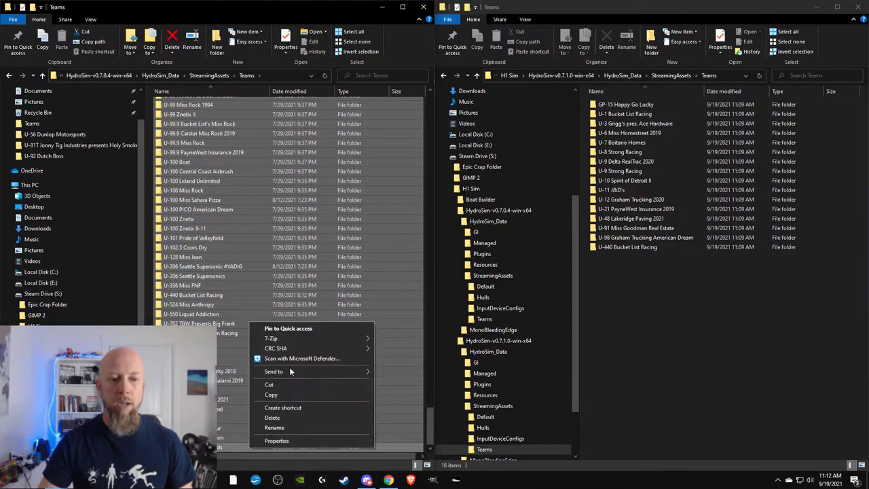
{"action": "left_click", "coordinate": [286, 393]}
{"action": "right_click", "coordinate": [664, 308]}
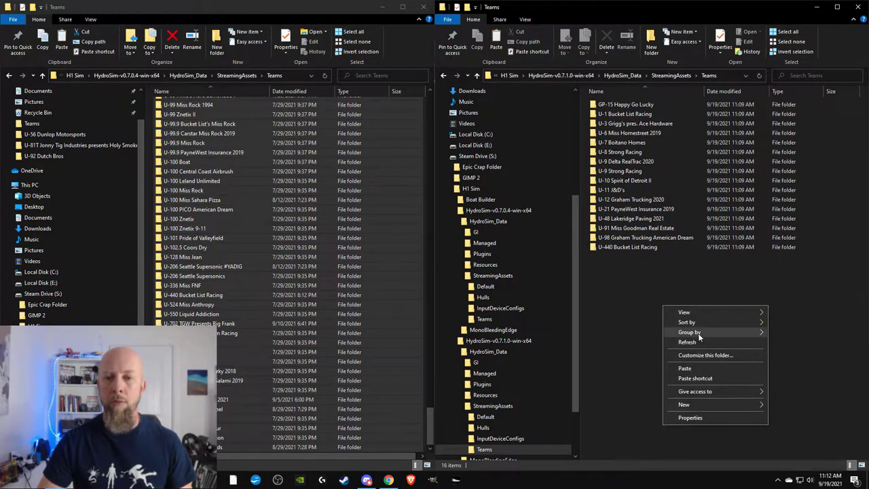
{"action": "left_click", "coordinate": [705, 368]}
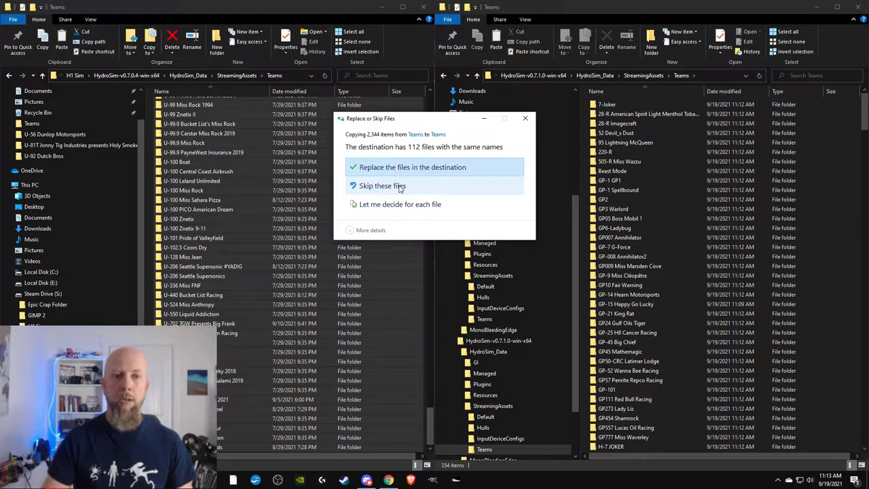
{"action": "left_click", "coordinate": [390, 186]}
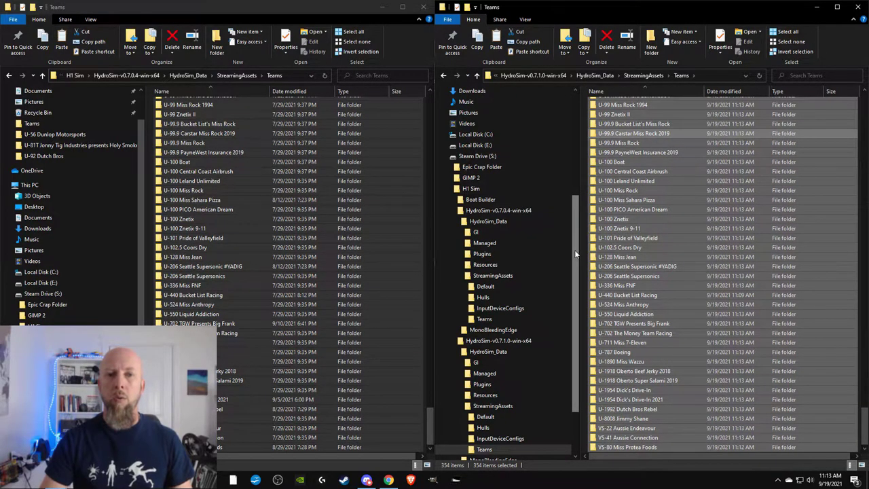
Step: Close the old Teams window, maximize the new one, and go up to StreamingAssets
{"action": "left_click", "coordinate": [423, 7]}
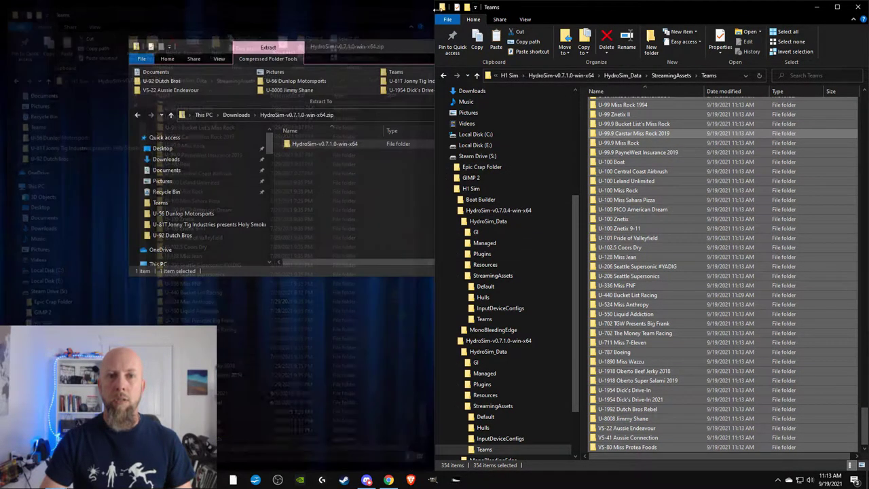
{"action": "left_click_drag", "start_coordinate": [607, 10], "coordinate": [416, 2]}
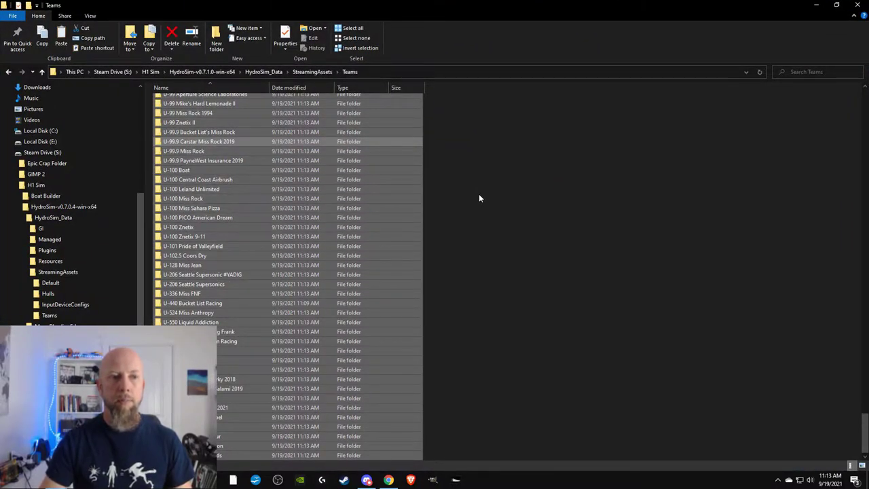
{"action": "left_click", "coordinate": [314, 132]}
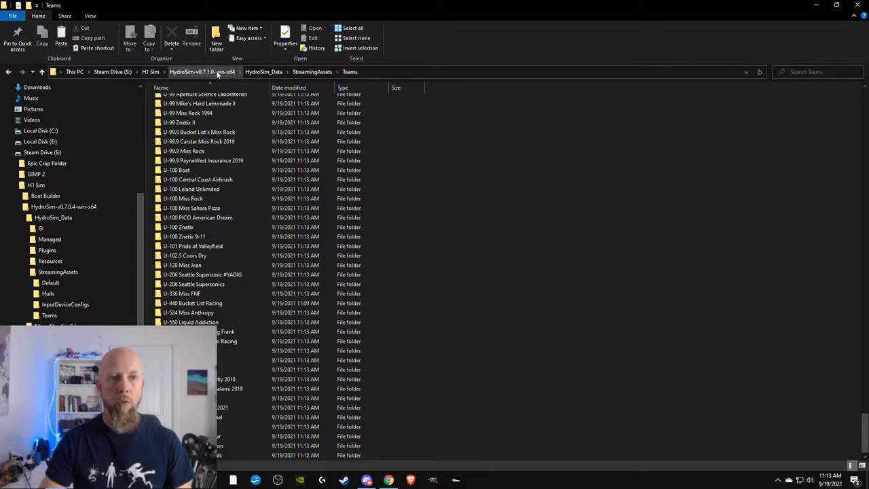
{"action": "left_click", "coordinate": [309, 71]}
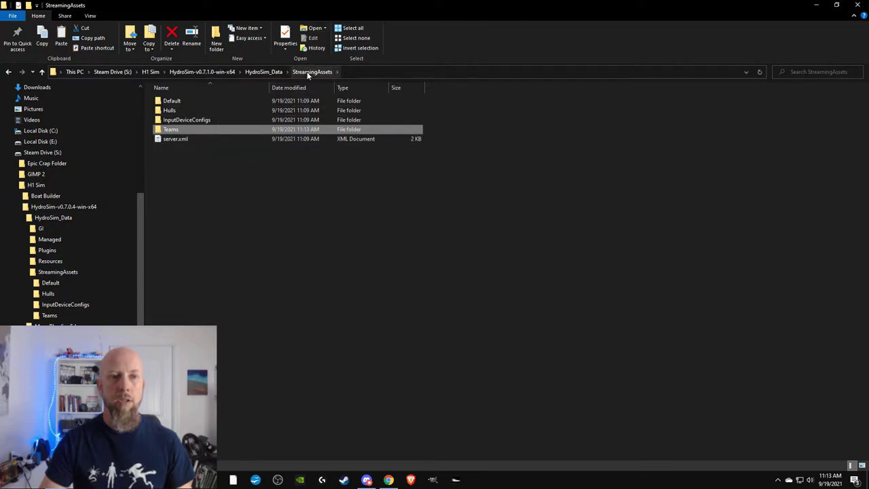
Step: Pin the Teams folder to Quick access and minimize the StreamingAssets window
{"action": "right_click", "coordinate": [172, 134]}
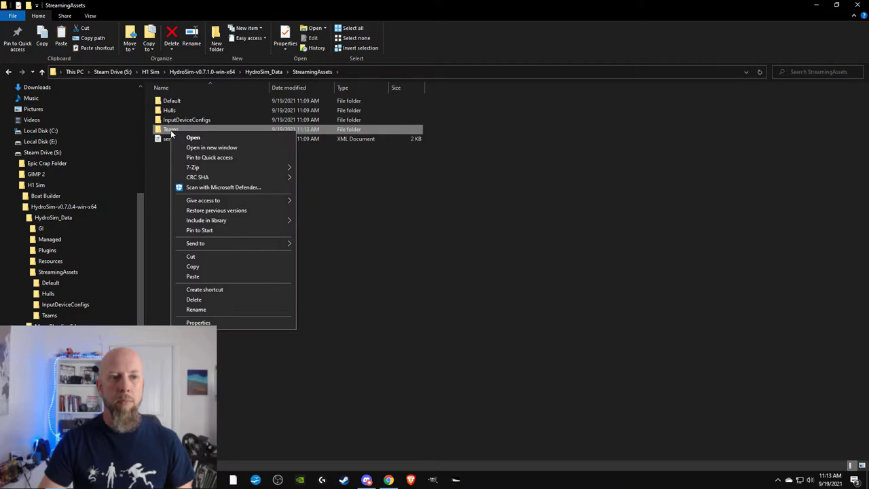
{"action": "left_click", "coordinate": [214, 159]}
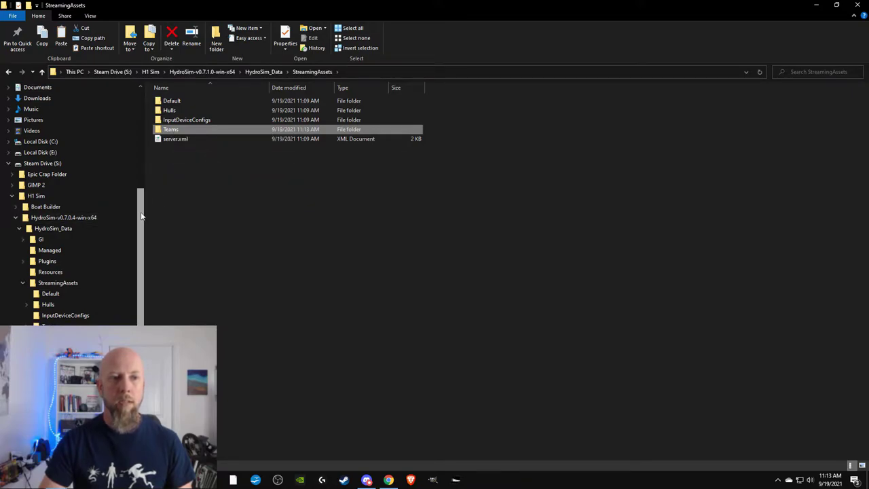
{"action": "left_click_drag", "start_coordinate": [140, 258], "coordinate": [144, 102]}
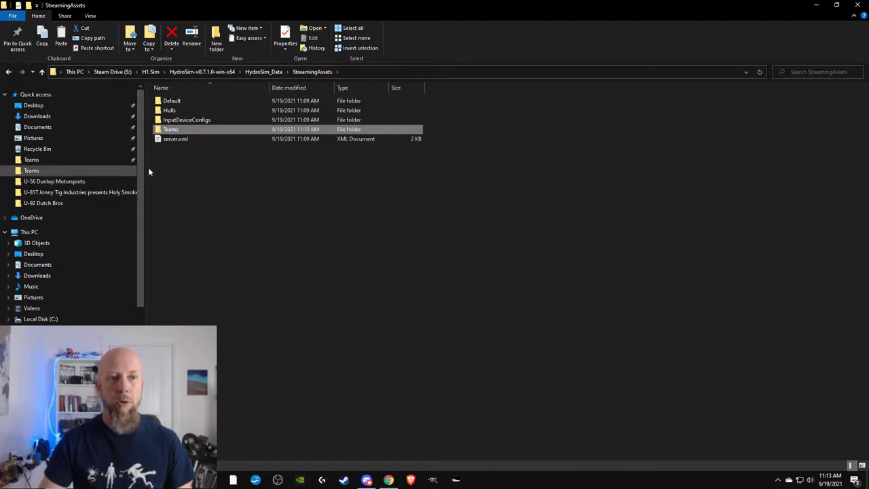
{"action": "left_click", "coordinate": [823, 5]}
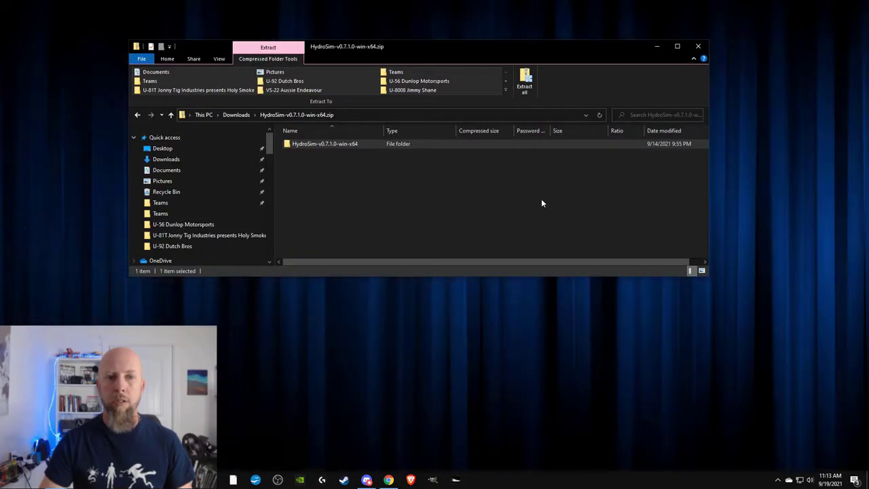
Step: Bring Chrome back and open Fantasy Boats > U-23 Reeses Big Cup in Drive
{"action": "left_click", "coordinate": [657, 46]}
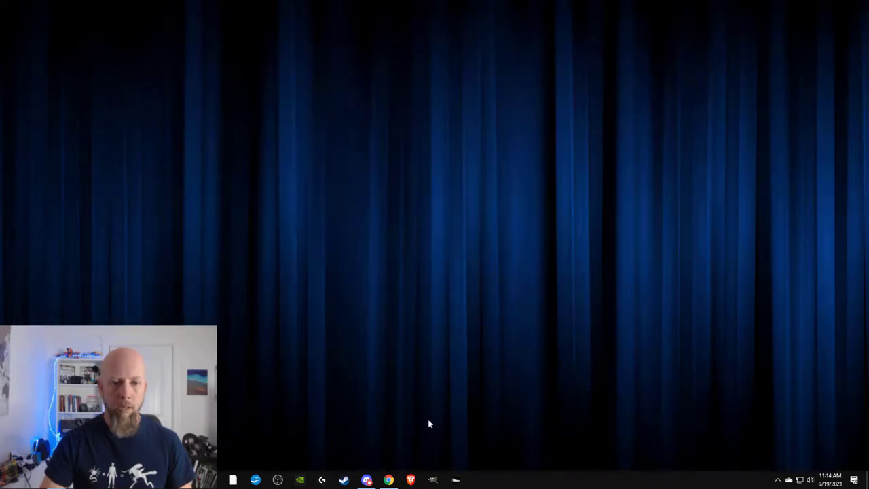
{"action": "left_click", "coordinate": [389, 480]}
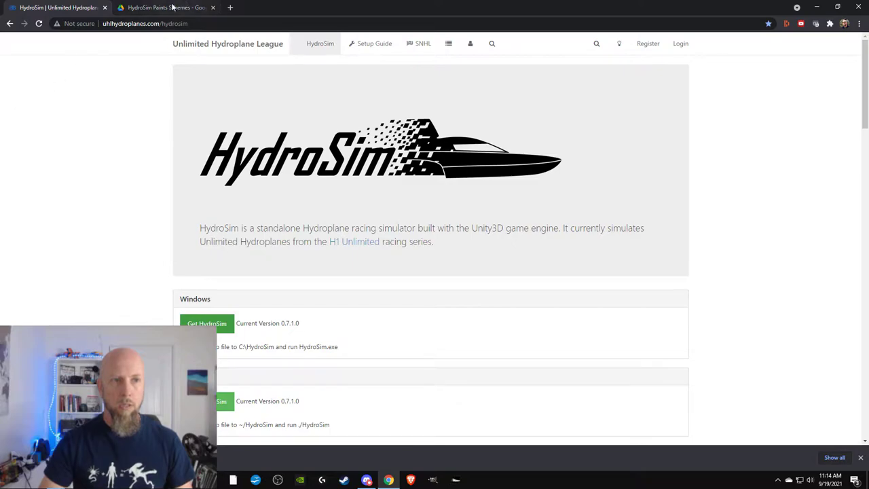
{"action": "left_click", "coordinate": [170, 7]}
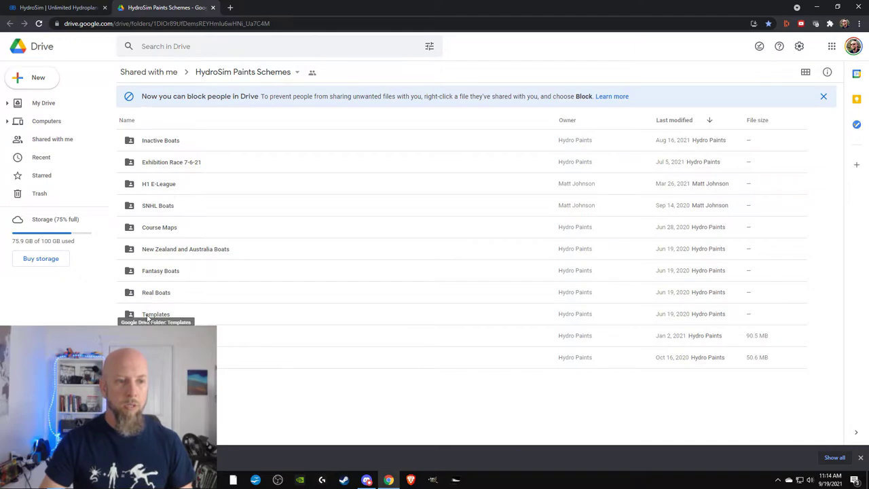
{"action": "left_click", "coordinate": [149, 273]}
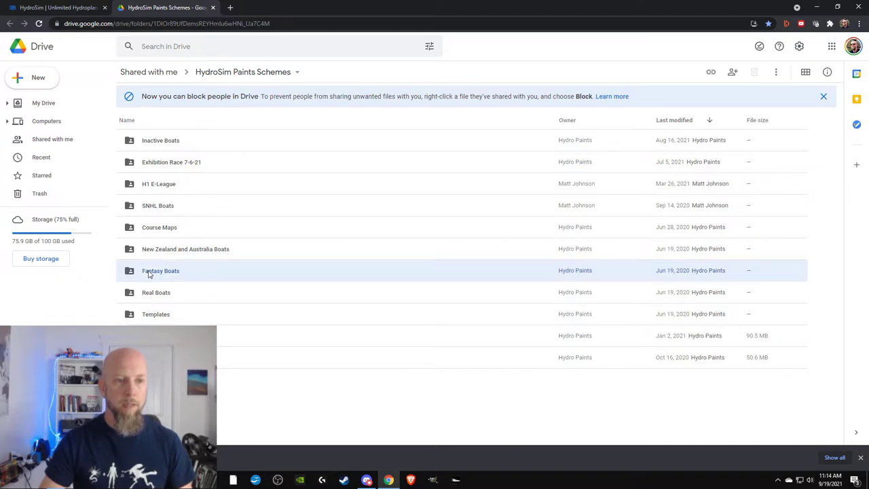
{"action": "double_click", "coordinate": [149, 274]}
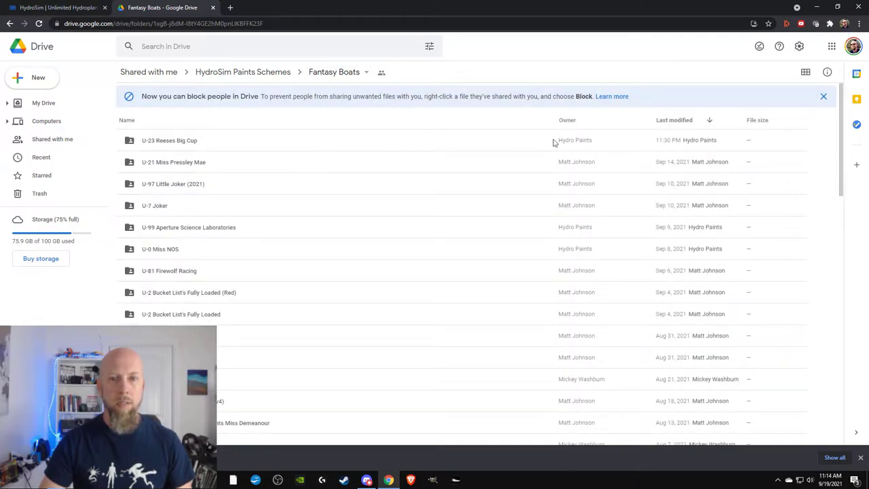
{"action": "left_click", "coordinate": [172, 142]}
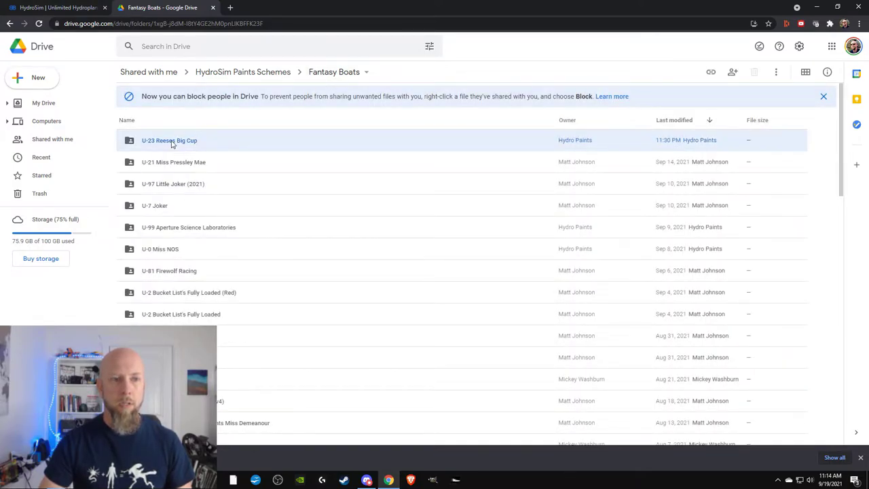
{"action": "double_click", "coordinate": [171, 143]}
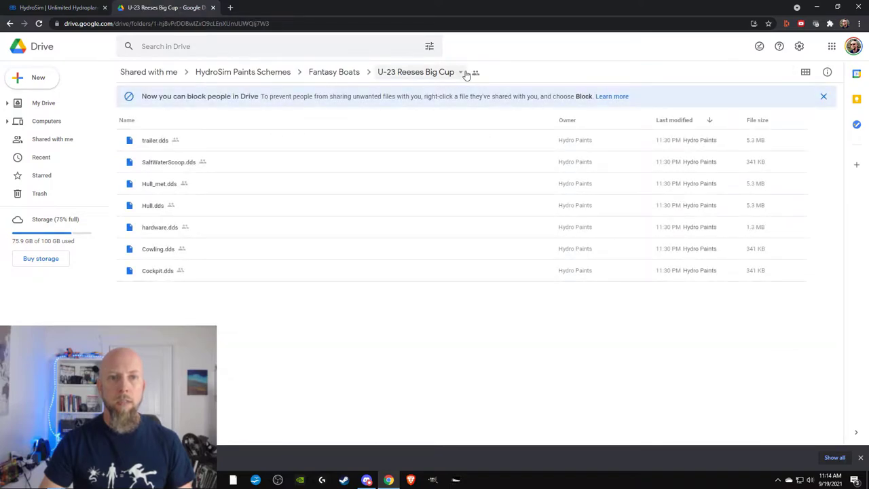
Step: Download the U-23 Reeses Big Cup folder as a zip and close Chrome
{"action": "left_click", "coordinate": [462, 72]}
{"action": "left_click", "coordinate": [431, 252]}
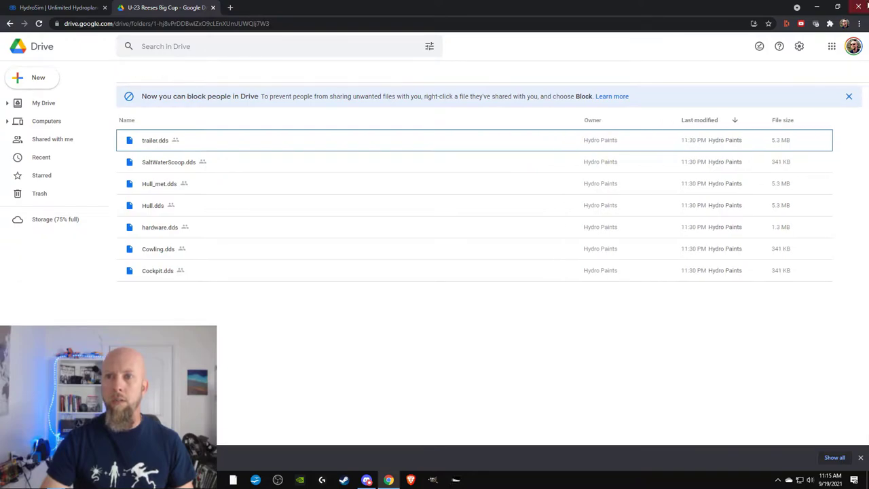
{"action": "left_click", "coordinate": [857, 7]}
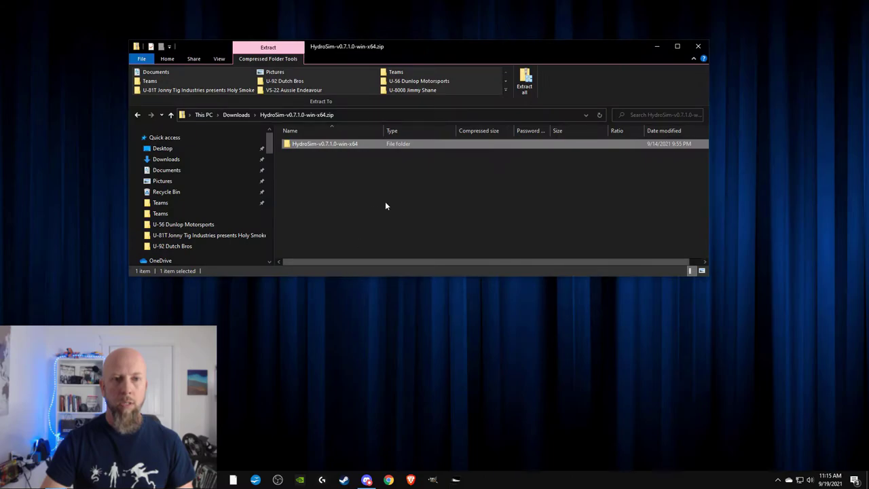
Step: Open the downloaded U-23 Reeses Big Cup zip from the Downloads folder
{"action": "left_click", "coordinate": [168, 161]}
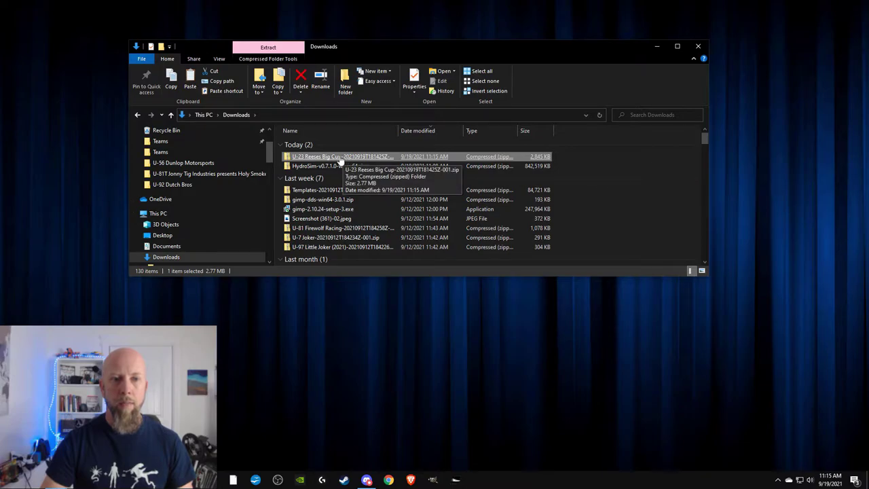
{"action": "double_click", "coordinate": [340, 158]}
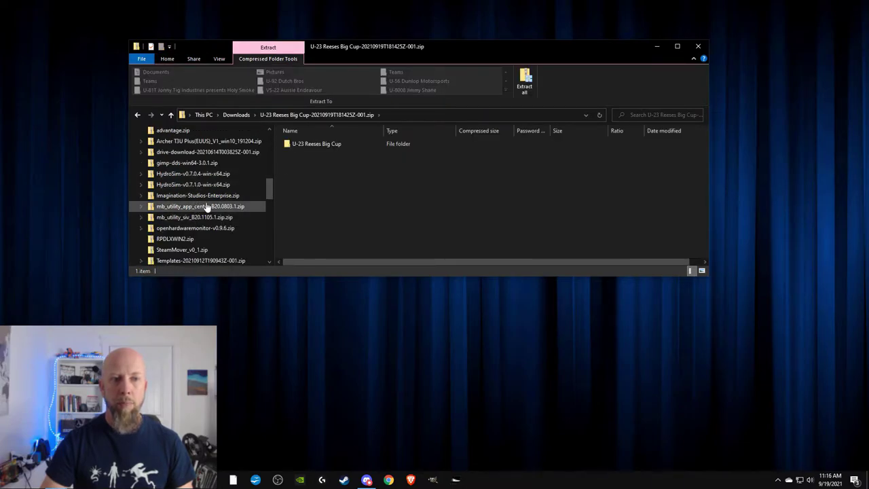
{"action": "scroll", "coordinate": [207, 206], "scroll_direction": "up", "scroll_amount": 10}
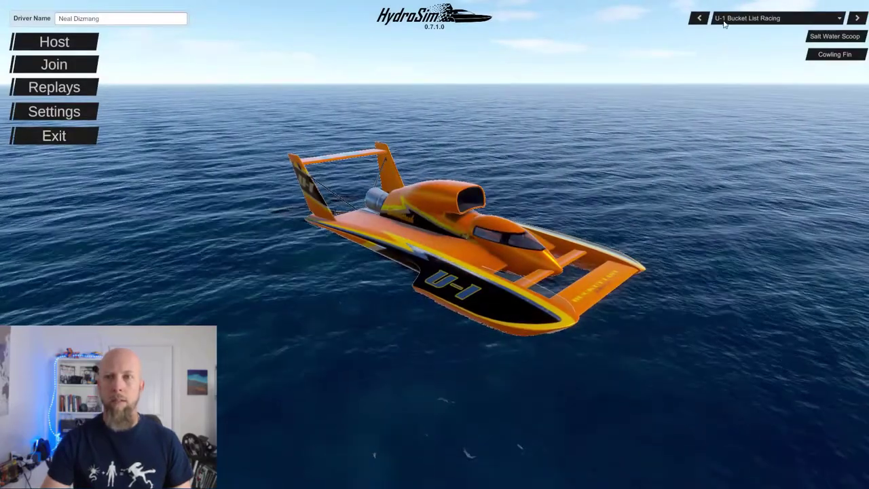
Step: Select U-23 Reeses Big Cup from the boat list
{"action": "left_click", "coordinate": [747, 18]}
{"action": "scroll", "coordinate": [783, 83], "scroll_direction": "down", "scroll_amount": 1}
{"action": "scroll", "coordinate": [783, 83], "scroll_direction": "down", "scroll_amount": 20}
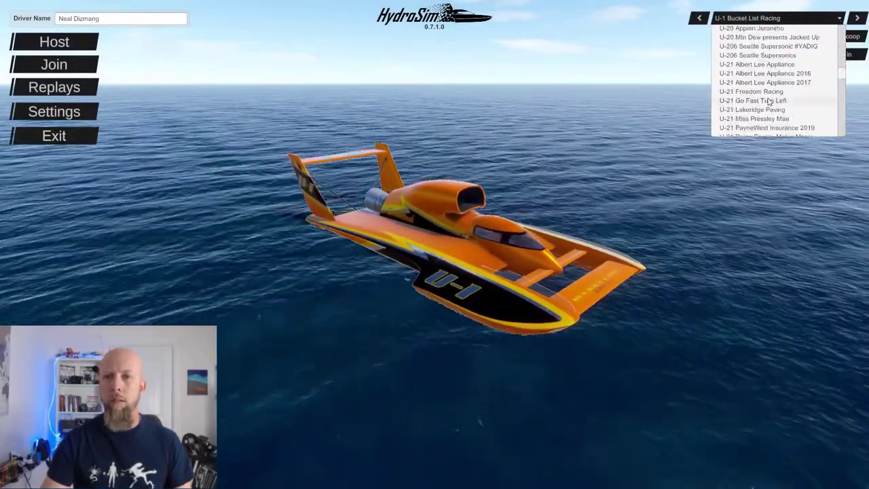
{"action": "scroll", "coordinate": [769, 102], "scroll_direction": "down", "scroll_amount": 8}
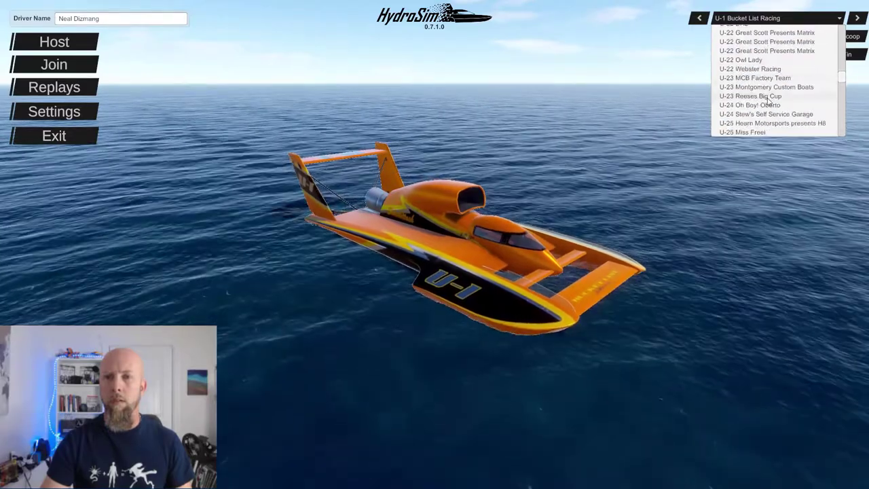
{"action": "left_click", "coordinate": [767, 97]}
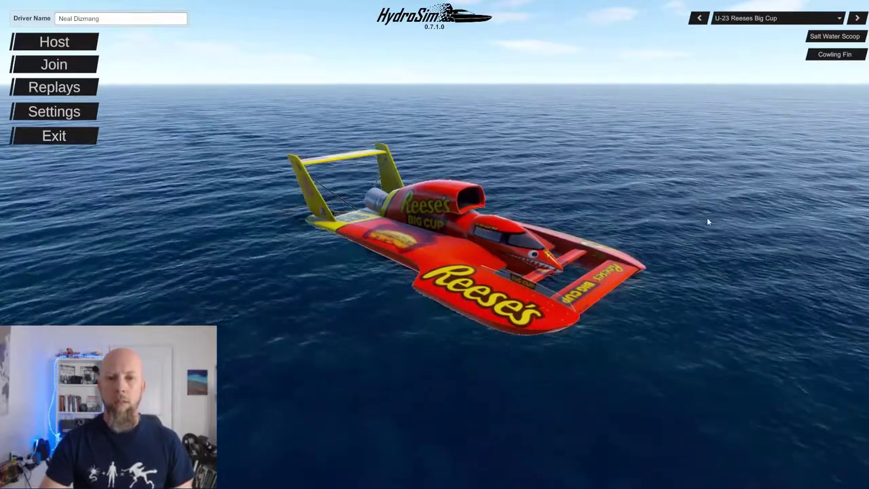
Step: Orbit around the boat to inspect its livery from every side, then choose Host
{"action": "left_click_drag", "start_coordinate": [707, 217], "coordinate": [253, 202]}
{"action": "scroll", "coordinate": [427, 303], "scroll_direction": "up", "scroll_amount": 5}
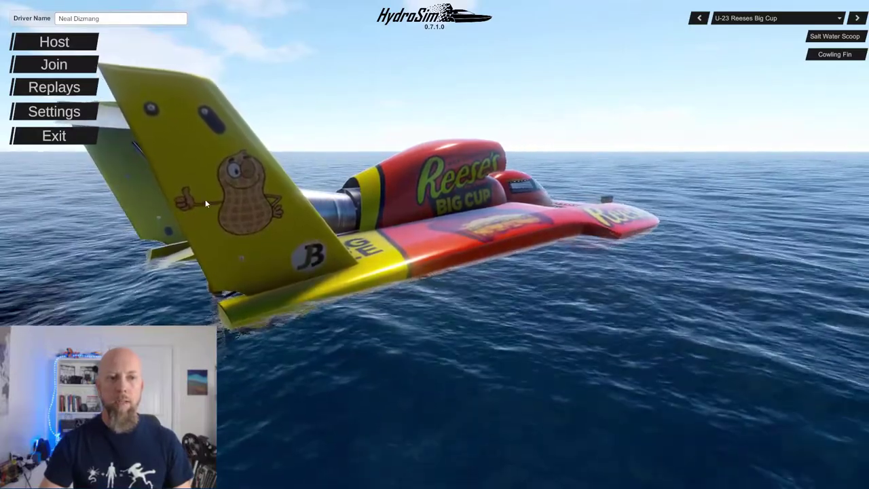
{"action": "left_click_drag", "start_coordinate": [205, 199], "coordinate": [584, 165]}
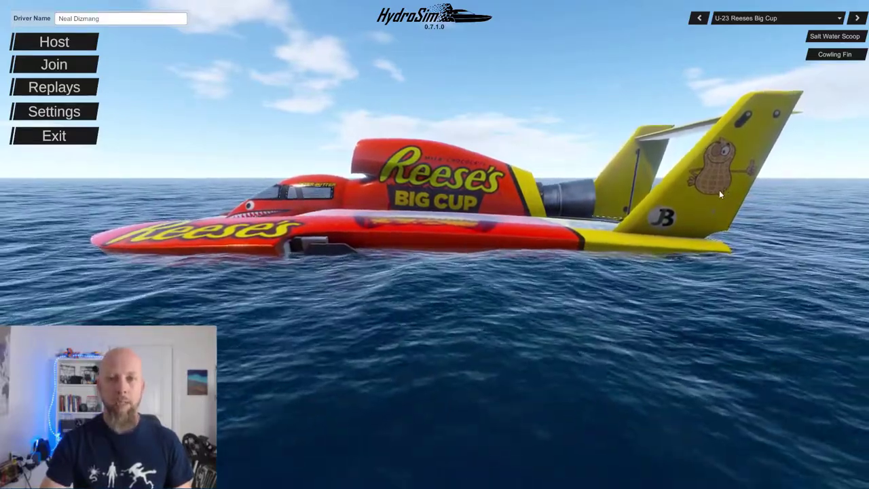
{"action": "left_click_drag", "start_coordinate": [719, 190], "coordinate": [226, 225]}
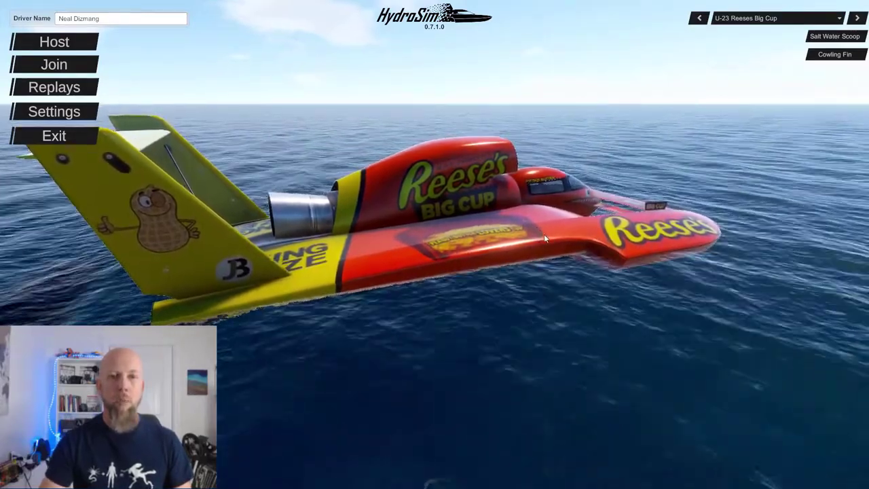
{"action": "left_click_drag", "start_coordinate": [544, 234], "coordinate": [189, 239]}
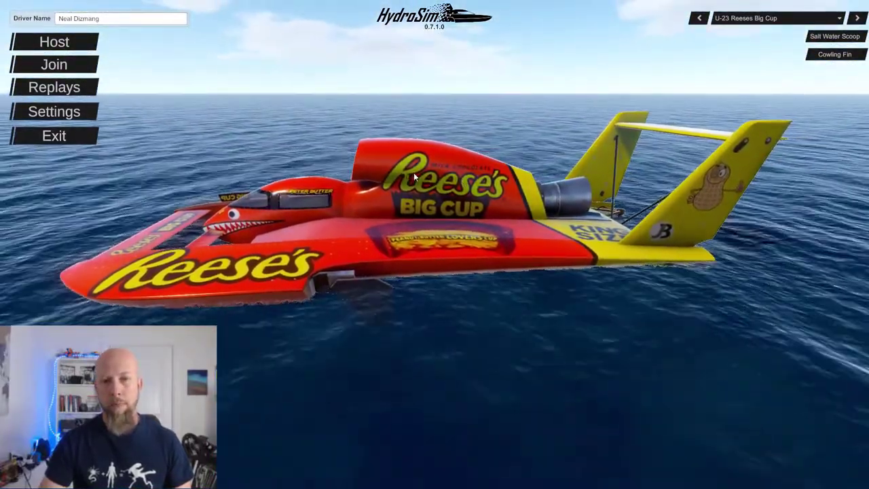
{"action": "left_click_drag", "start_coordinate": [414, 172], "coordinate": [462, 177]}
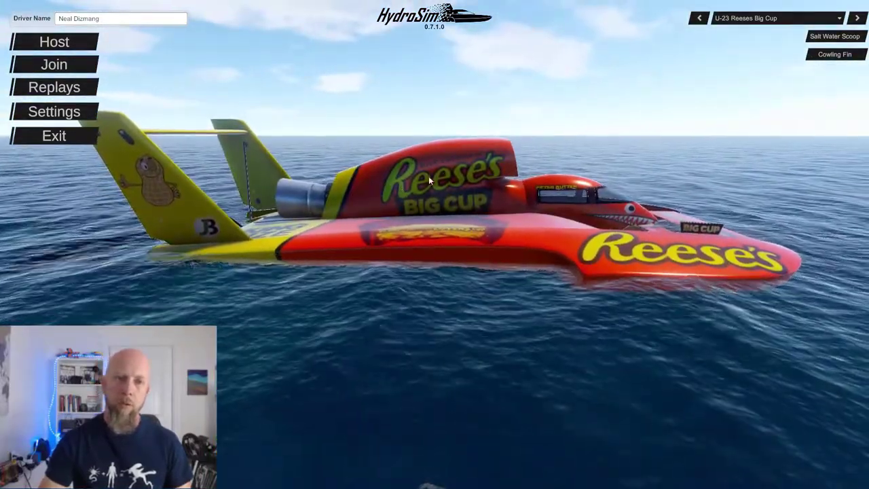
{"action": "left_click_drag", "start_coordinate": [439, 175], "coordinate": [413, 378]}
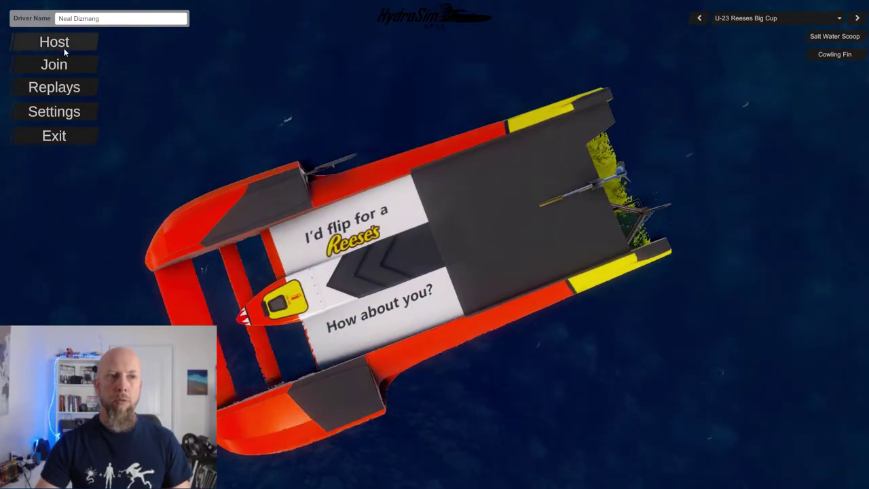
{"action": "left_click", "coordinate": [87, 59]}
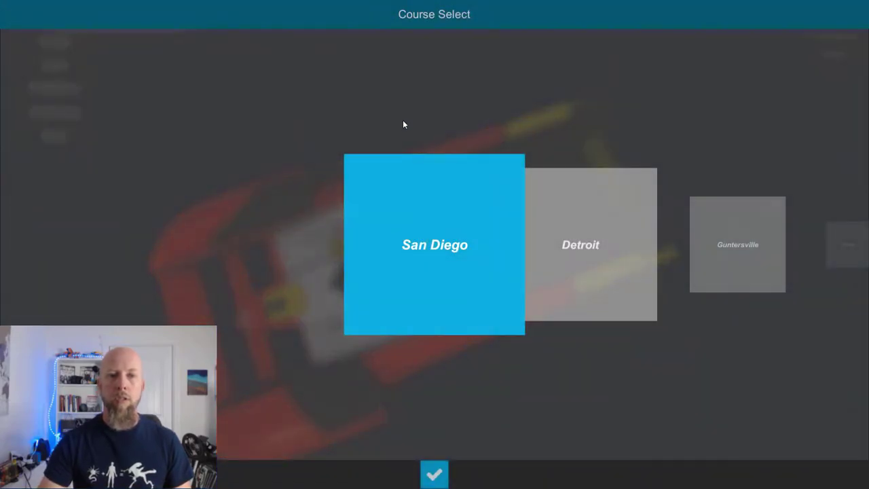
Step: Start practice on the San Diego course, allowing the game through the firewall
{"action": "left_click", "coordinate": [435, 474]}
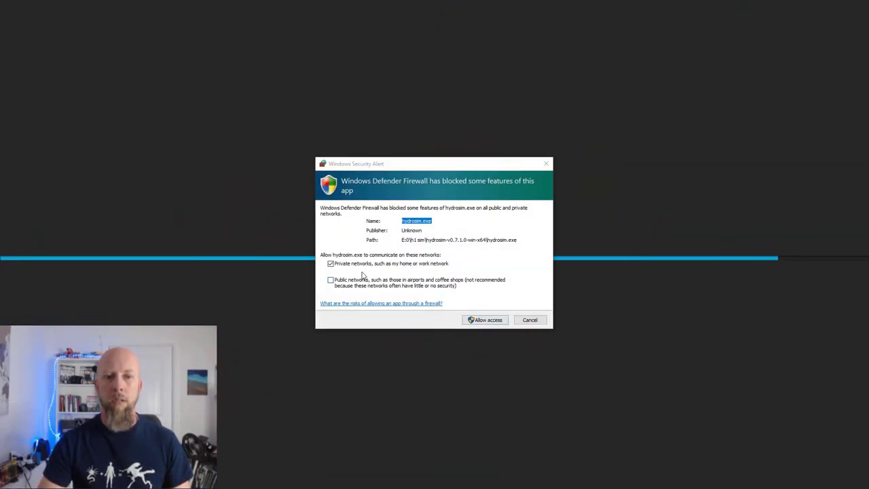
{"action": "left_click", "coordinate": [480, 320]}
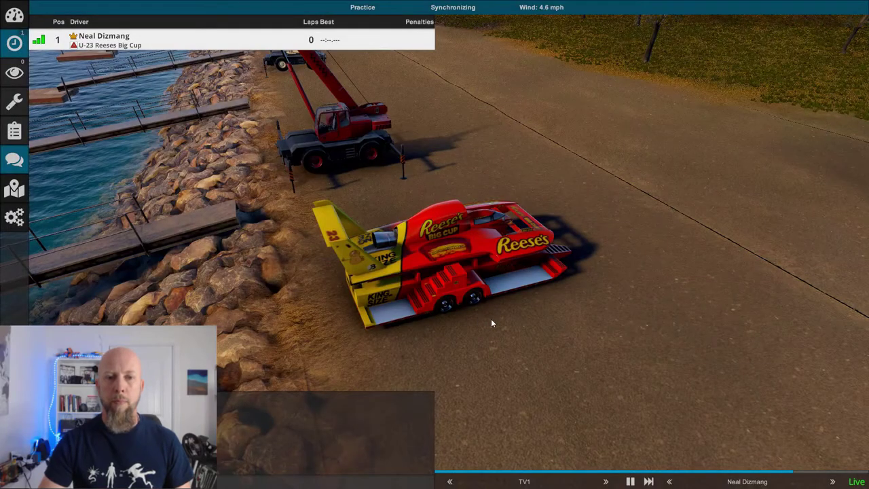
Step: Cycle cameras through chopper and blimp to Fly, fly toward the cranes, then quit the game
{"action": "left_click", "coordinate": [606, 482]}
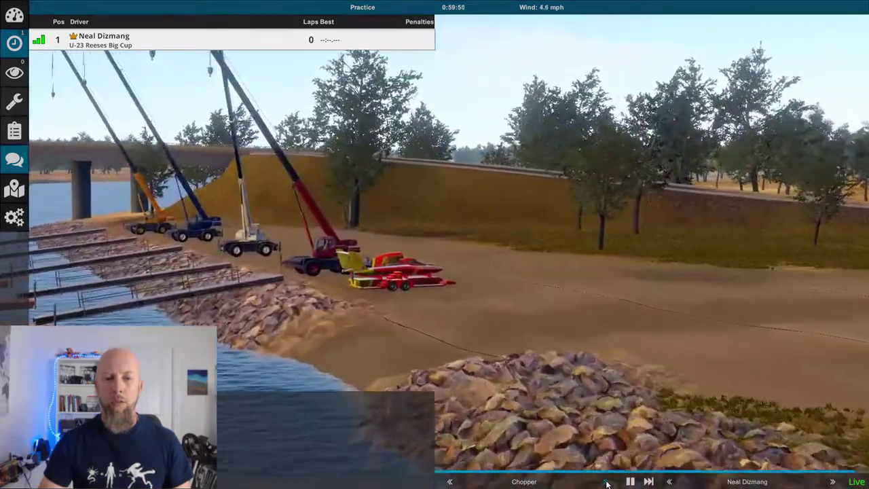
{"action": "left_click", "coordinate": [606, 481]}
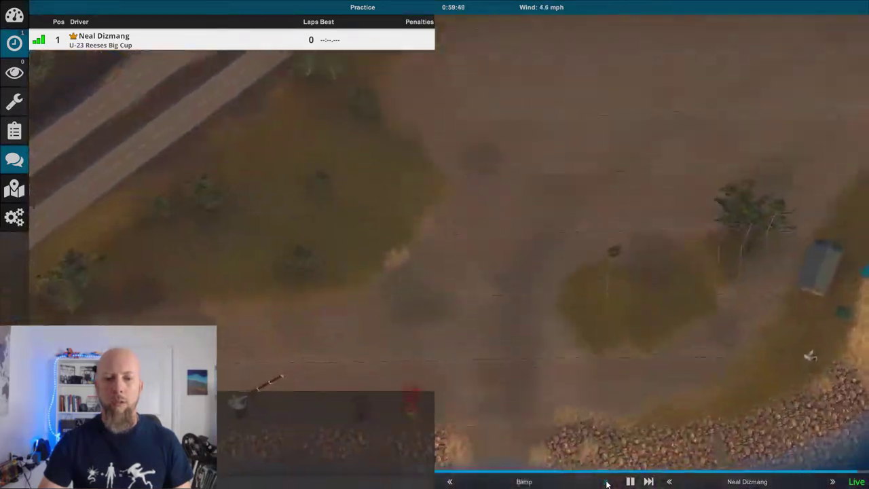
{"action": "left_click", "coordinate": [607, 482]}
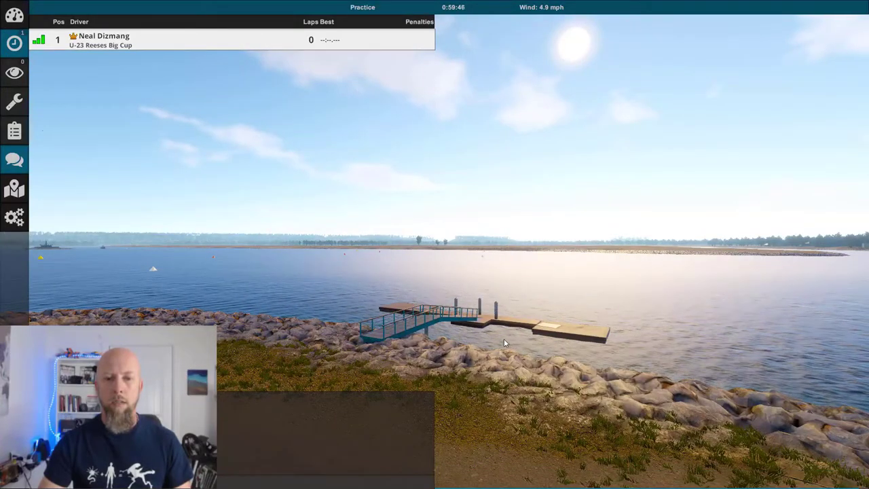
{"action": "left_click_drag", "start_coordinate": [511, 345], "coordinate": [424, 344]}
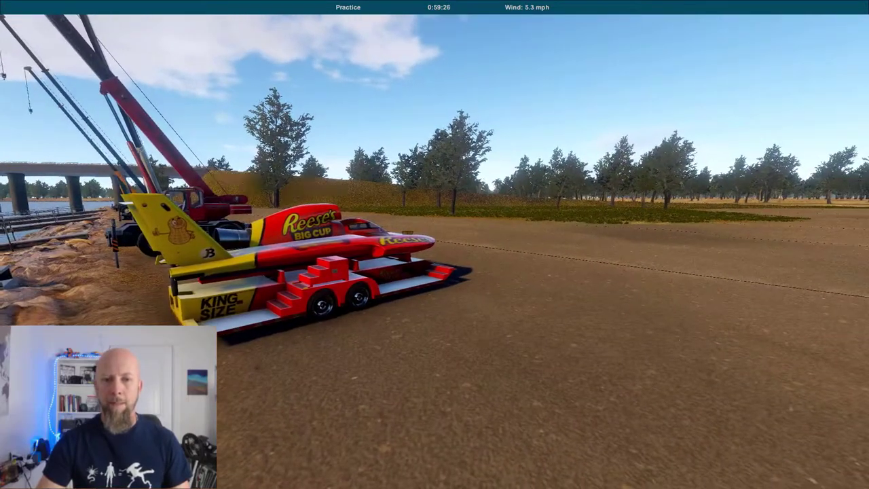
{"action": "key", "text": "alt+F4"}
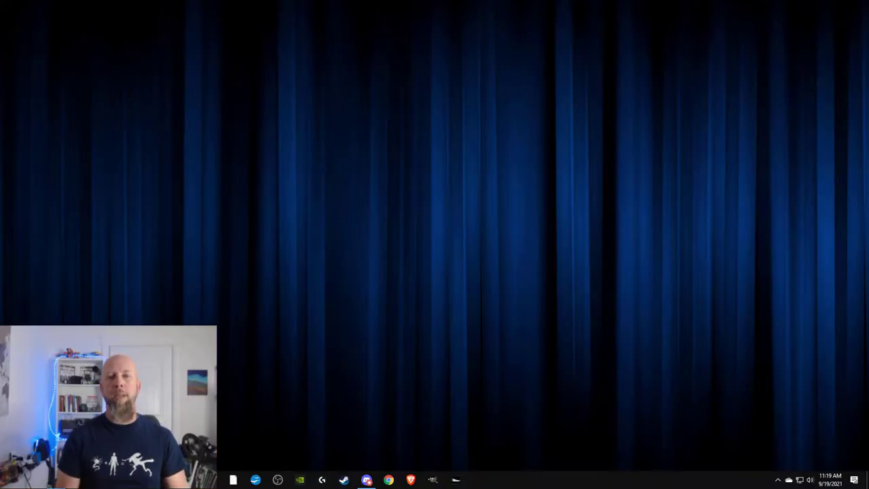